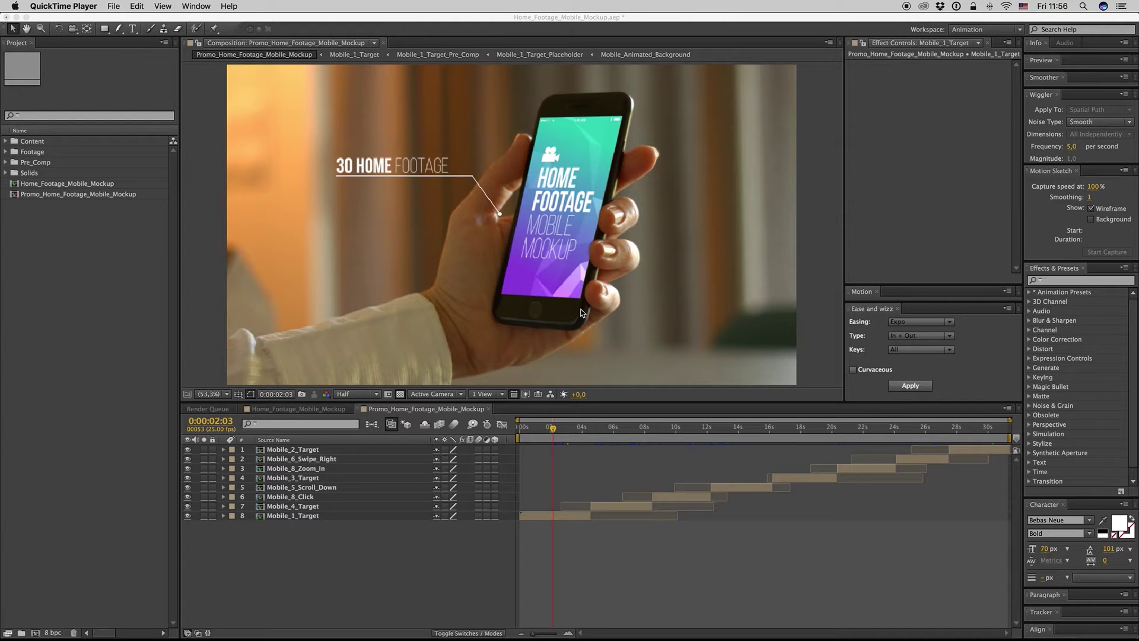
Bring After Effects forward and select the Mobile_1_Target layer in the Promo composition.
{"action": "left_click", "coordinate": [414, 560]}
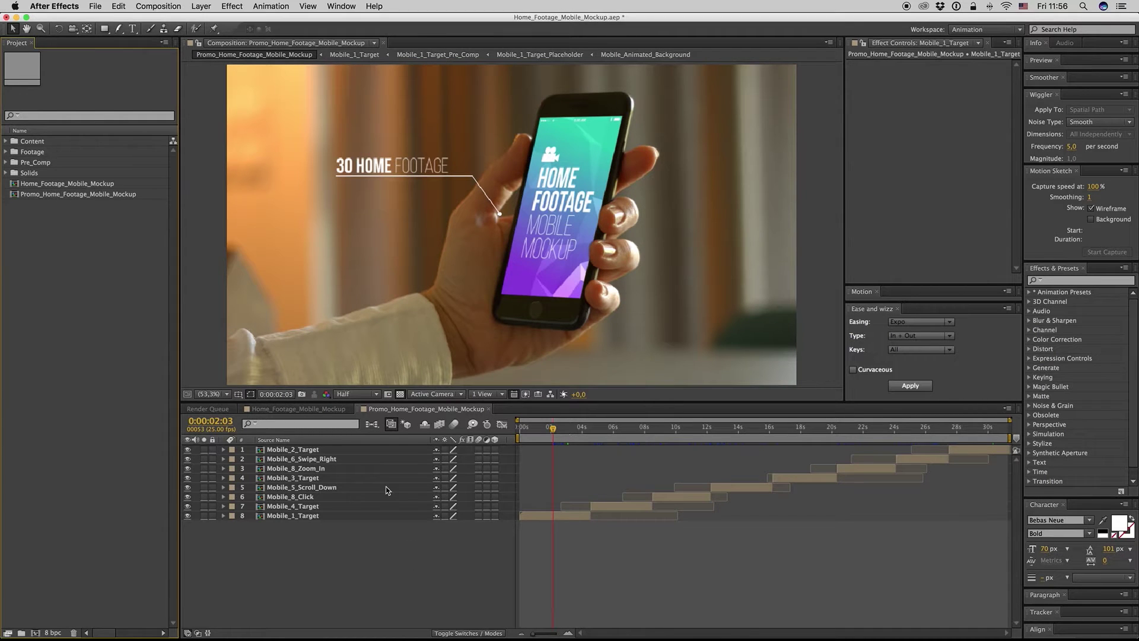
{"action": "left_click", "coordinate": [314, 409]}
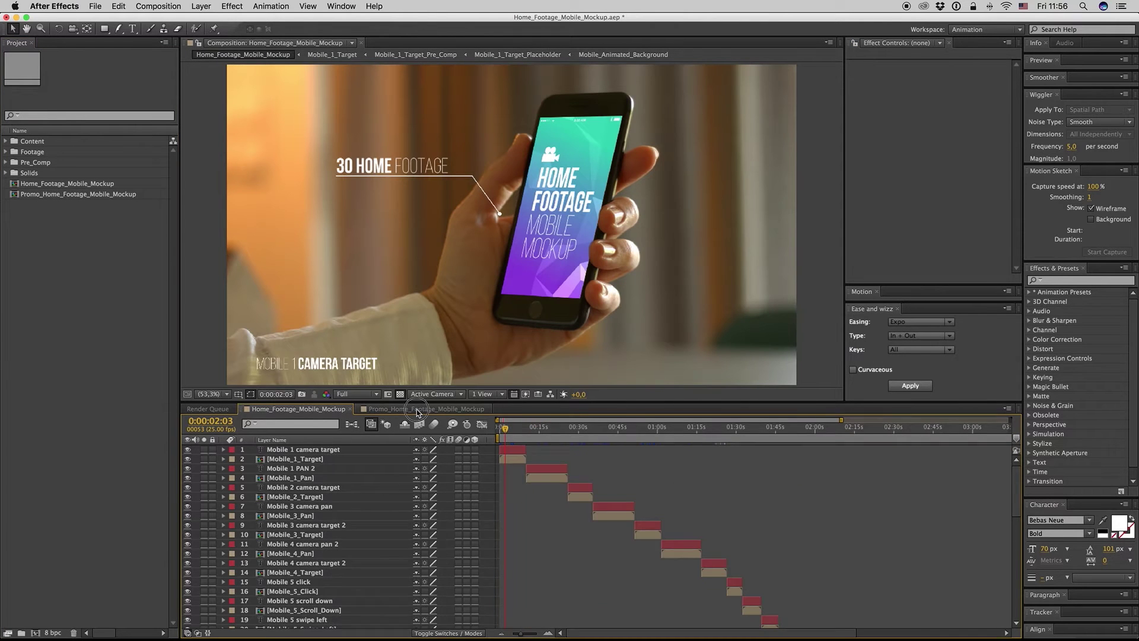
{"action": "left_click", "coordinate": [426, 409]}
{"action": "left_click", "coordinate": [562, 518]}
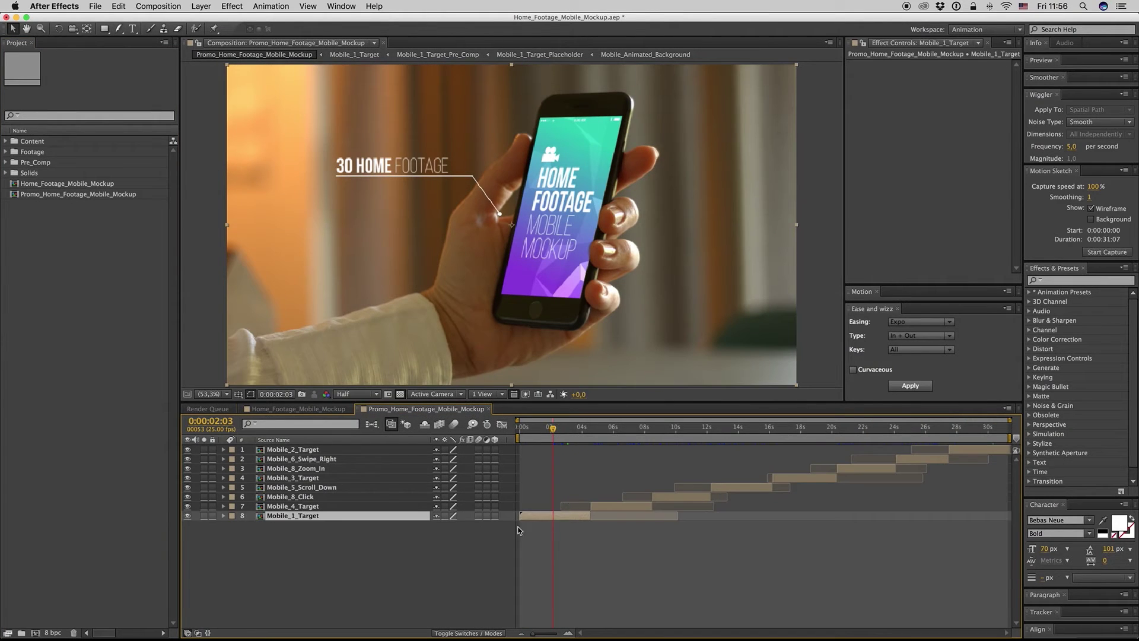
{"action": "left_click", "coordinate": [473, 534]}
{"action": "left_click", "coordinate": [295, 519]}
Reveal Mobile_1_Target's source in the Project panel and expand the Placeholders folder.
{"action": "right_click", "coordinate": [305, 520]}
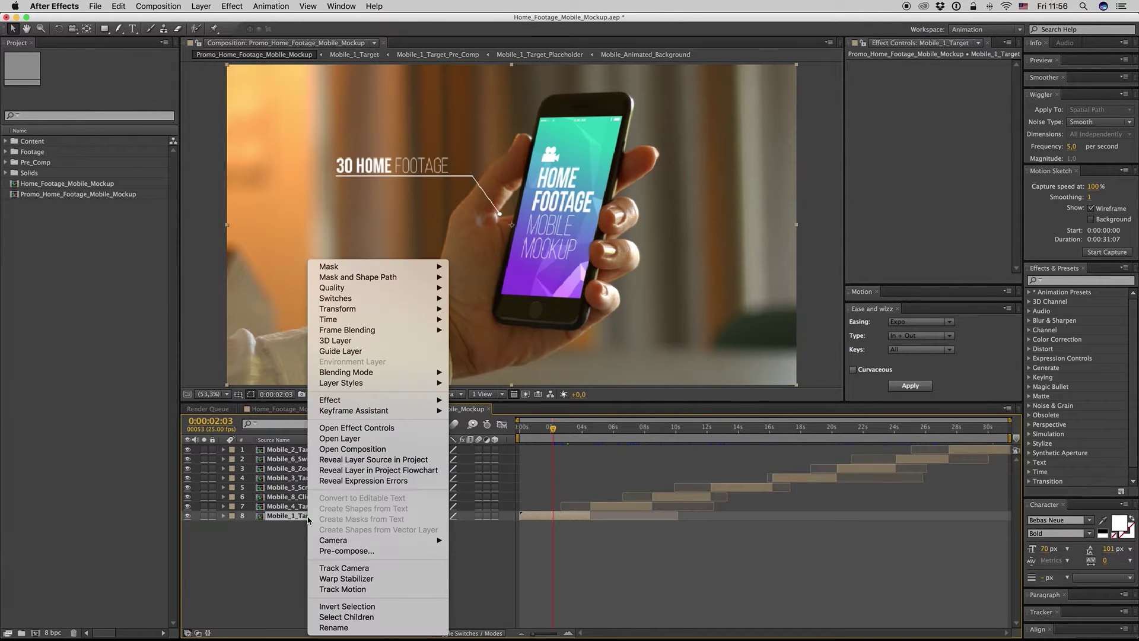
{"action": "left_click", "coordinate": [373, 463]}
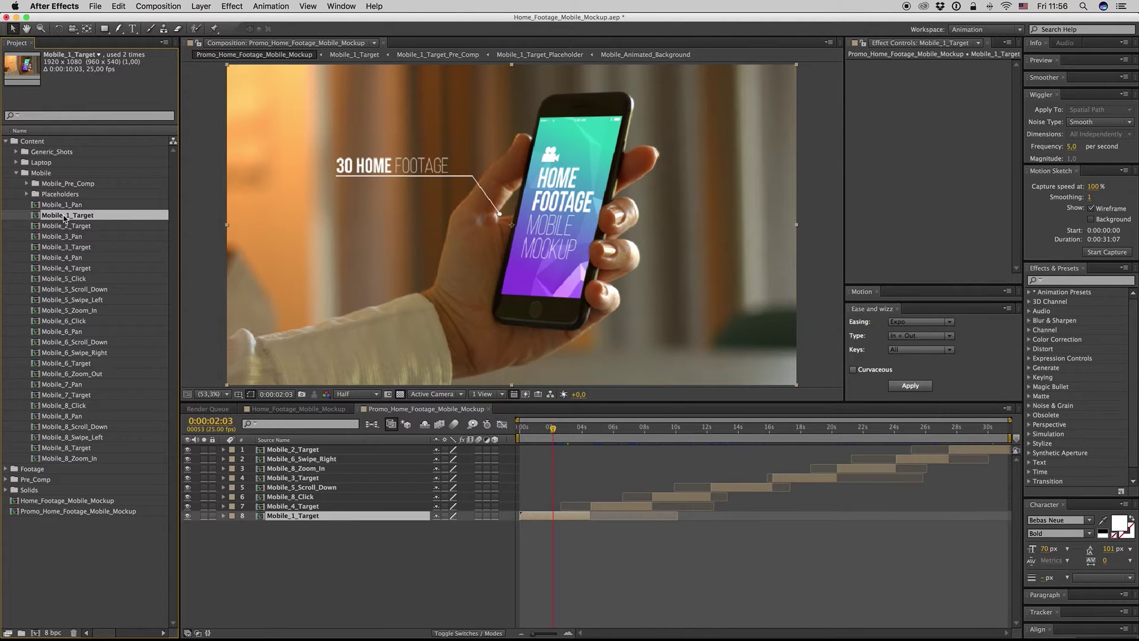
{"action": "left_click", "coordinate": [27, 194]}
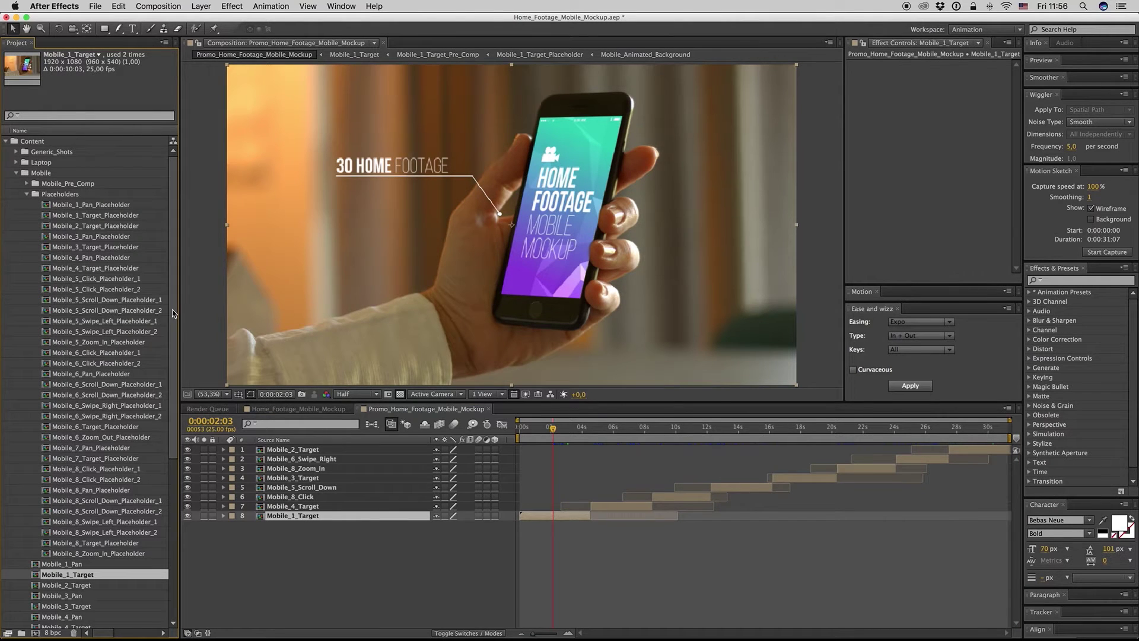
{"action": "scroll", "coordinate": [107, 315], "scroll_direction": "down", "scroll_amount": 10}
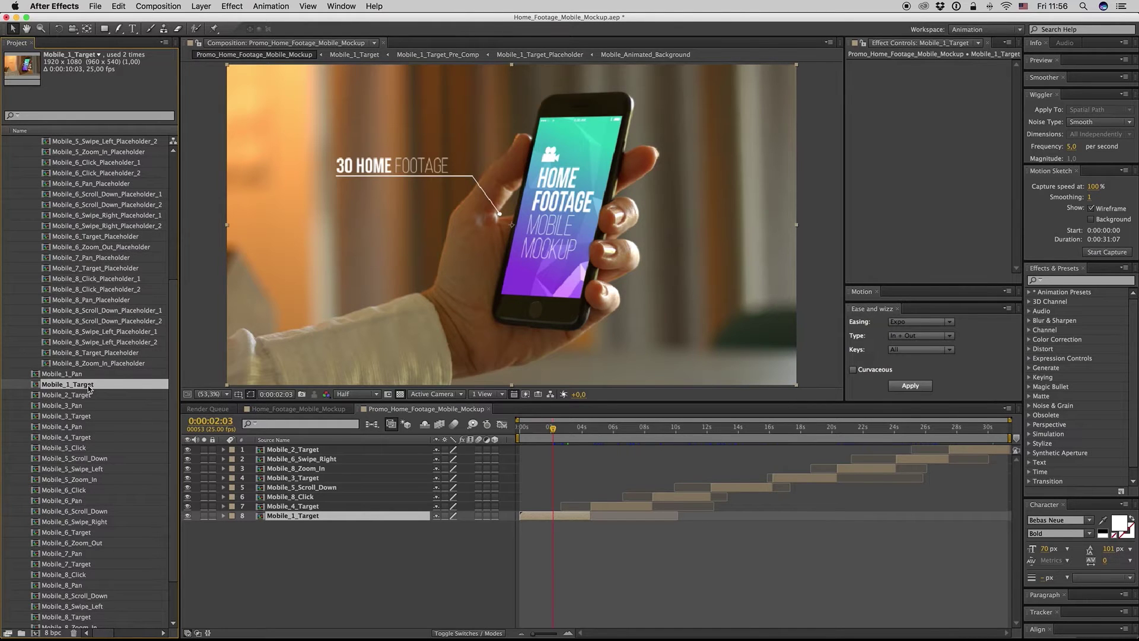
{"action": "left_click_drag", "start_coordinate": [174, 375], "coordinate": [174, 263]}
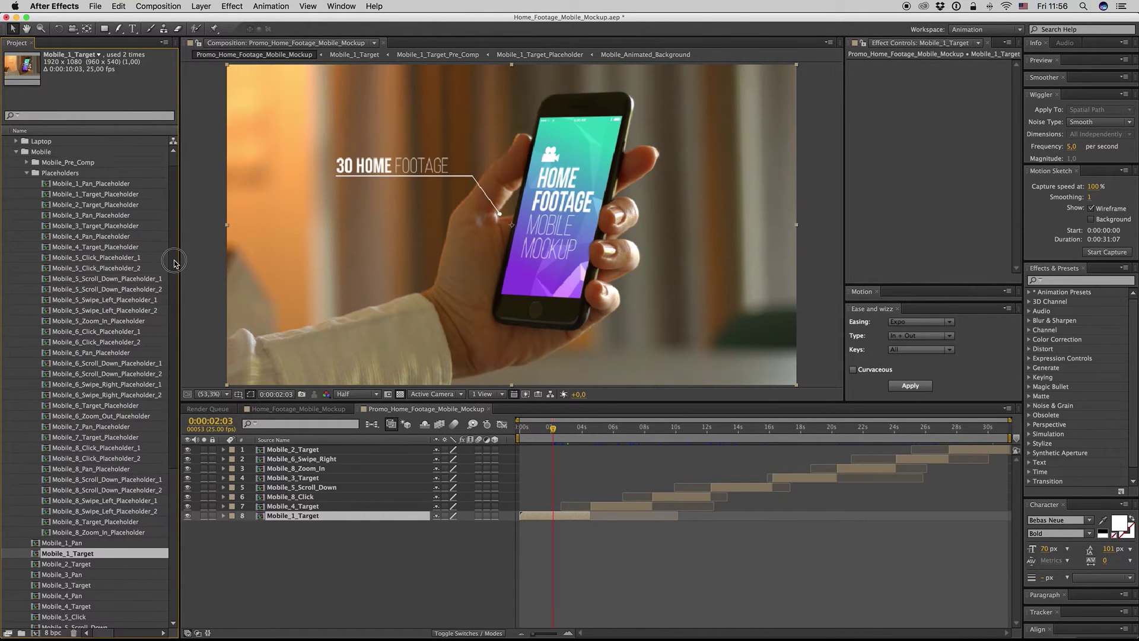
Open Mobile_1_Target_Placeholder and import 02---Login.jpg as its top layer.
{"action": "double_click", "coordinate": [104, 196]}
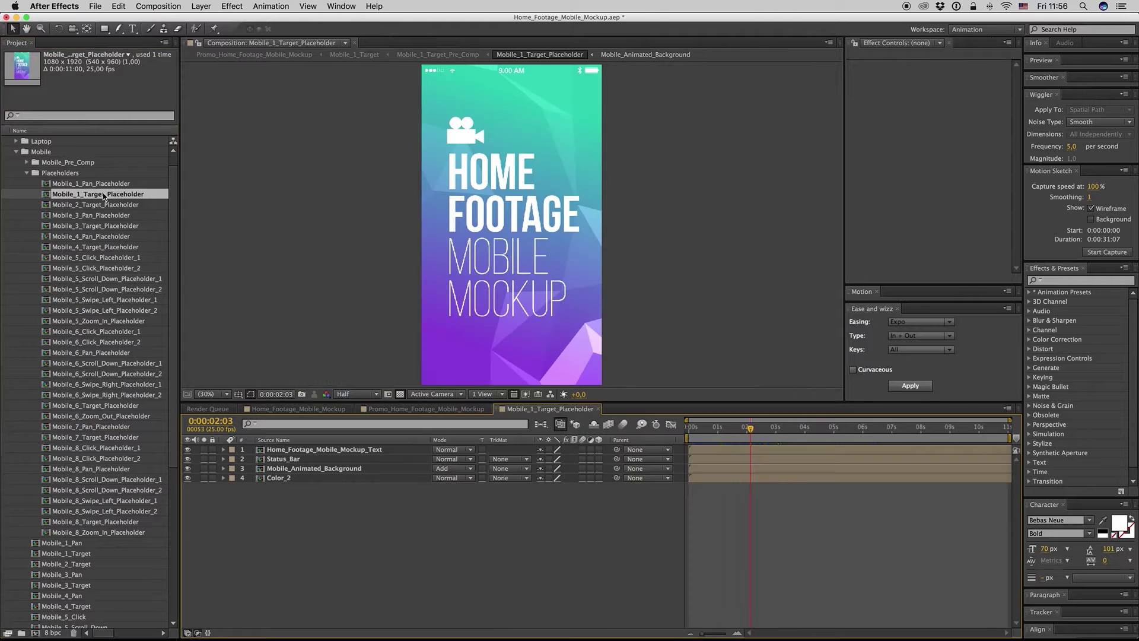
{"action": "left_click", "coordinate": [26, 174]}
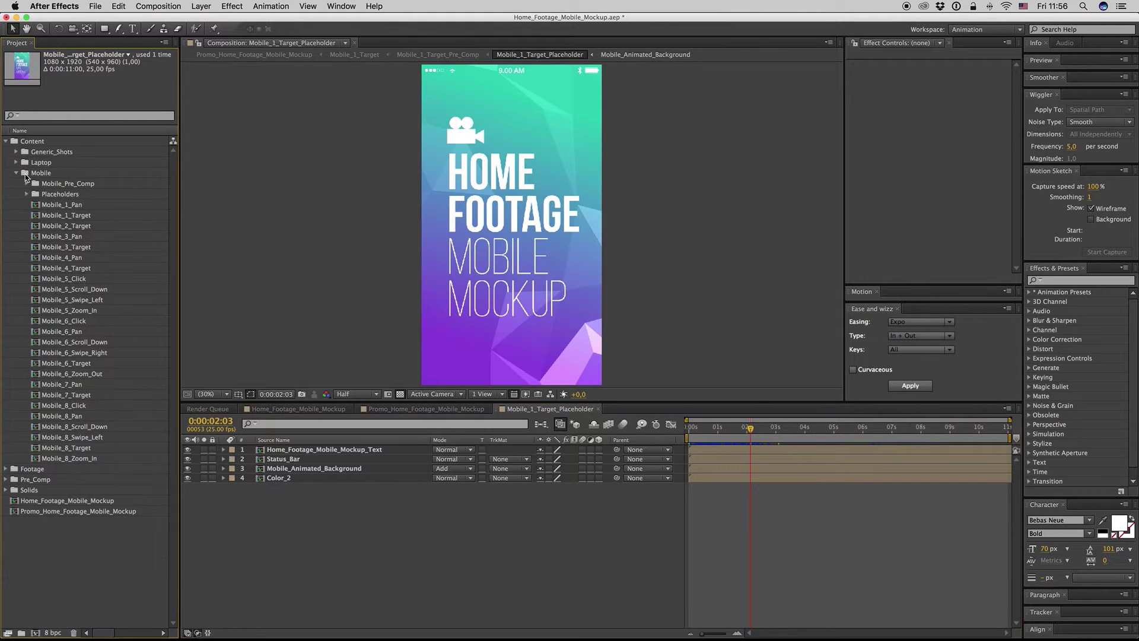
{"action": "left_click", "coordinate": [105, 560]}
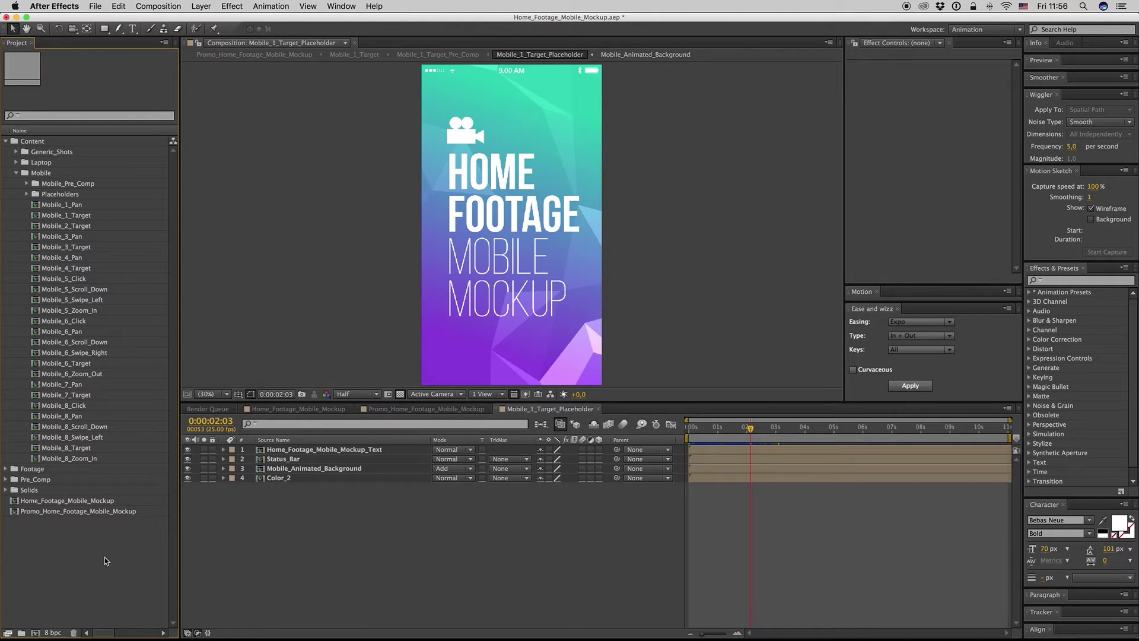
{"action": "key", "text": "super+i"}
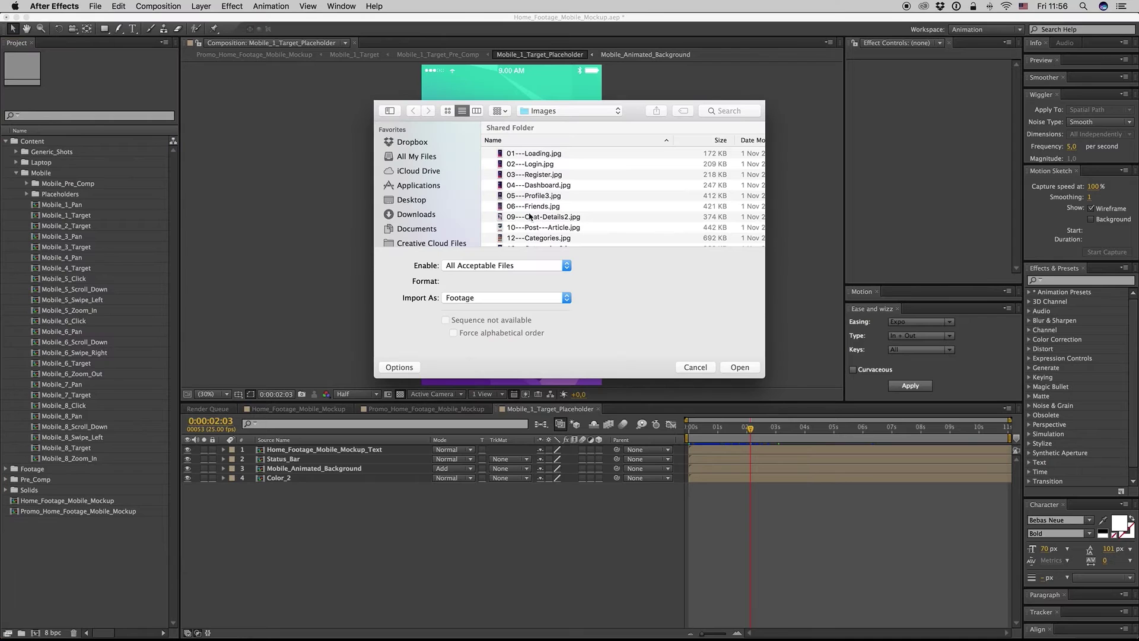
{"action": "left_click", "coordinate": [535, 164]}
{"action": "left_click", "coordinate": [739, 368]}
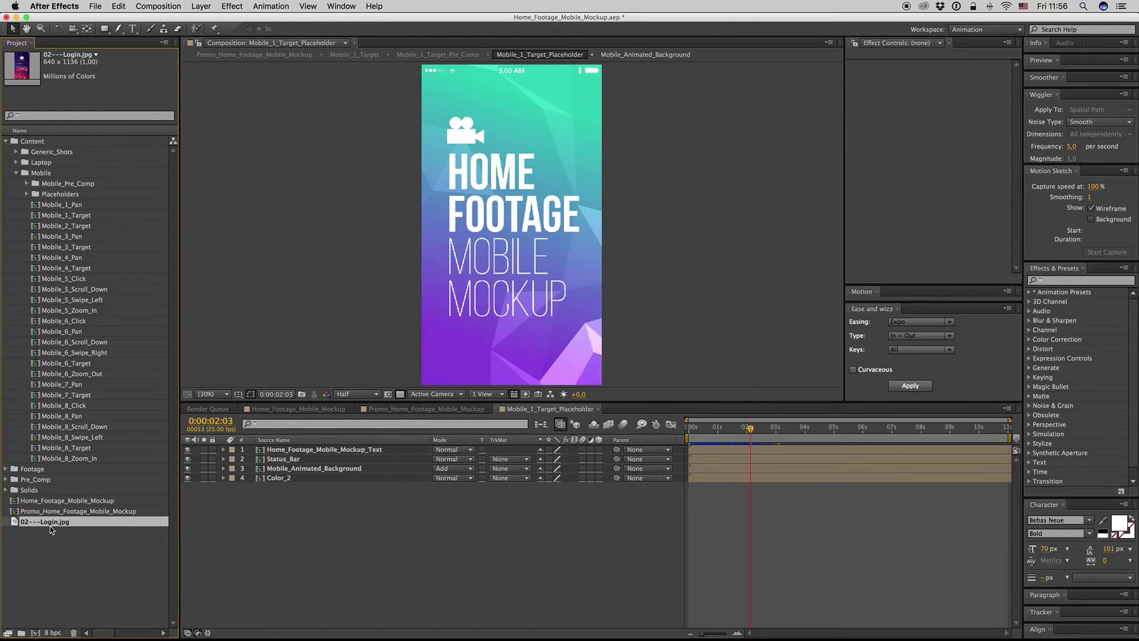
{"action": "left_click_drag", "start_coordinate": [47, 525], "coordinate": [332, 454]}
Scale the Login layer to 170% and return to the Promo composition.
{"action": "key", "text": "s"}
{"action": "left_click_drag", "start_coordinate": [569, 460], "coordinate": [609, 455]}
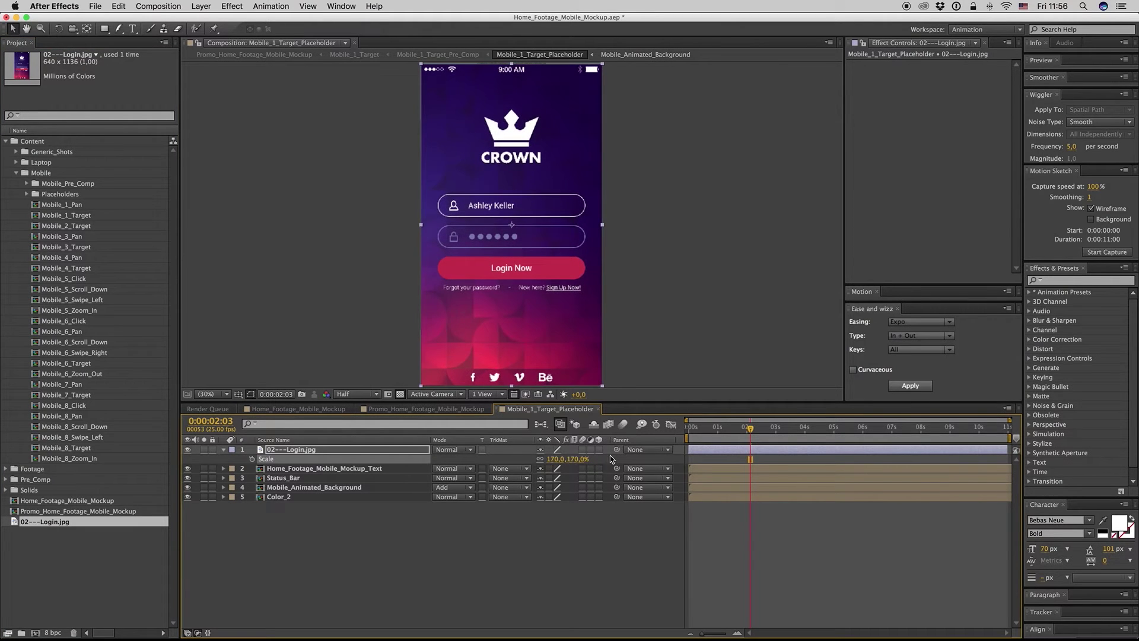
{"action": "left_click", "coordinate": [368, 551]}
{"action": "left_click", "coordinate": [223, 449]}
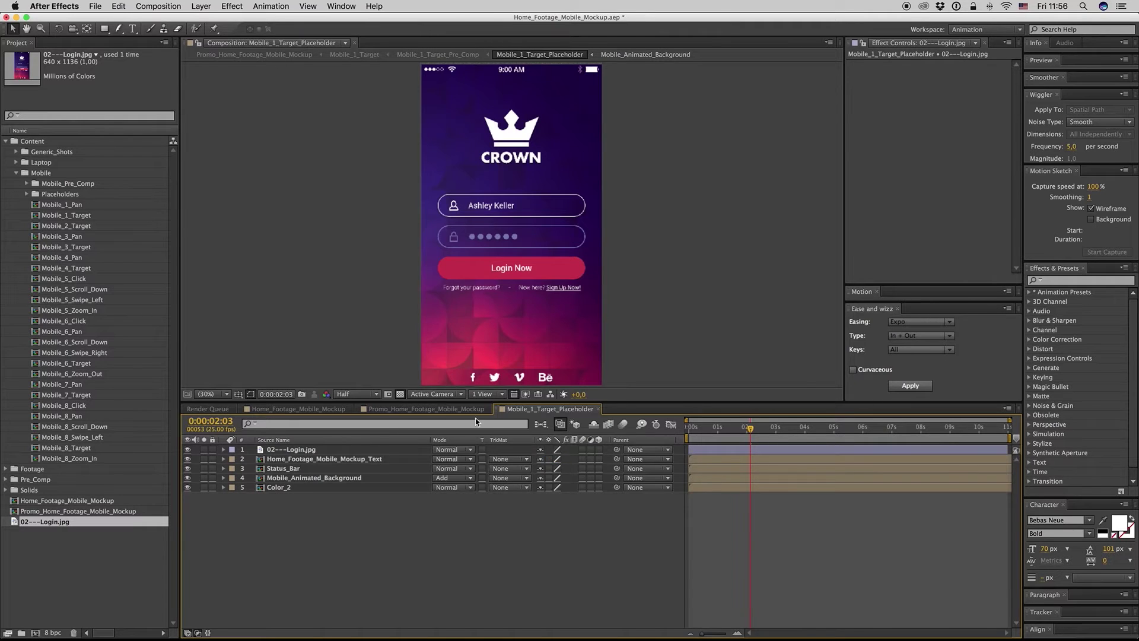
{"action": "left_click", "coordinate": [424, 409]}
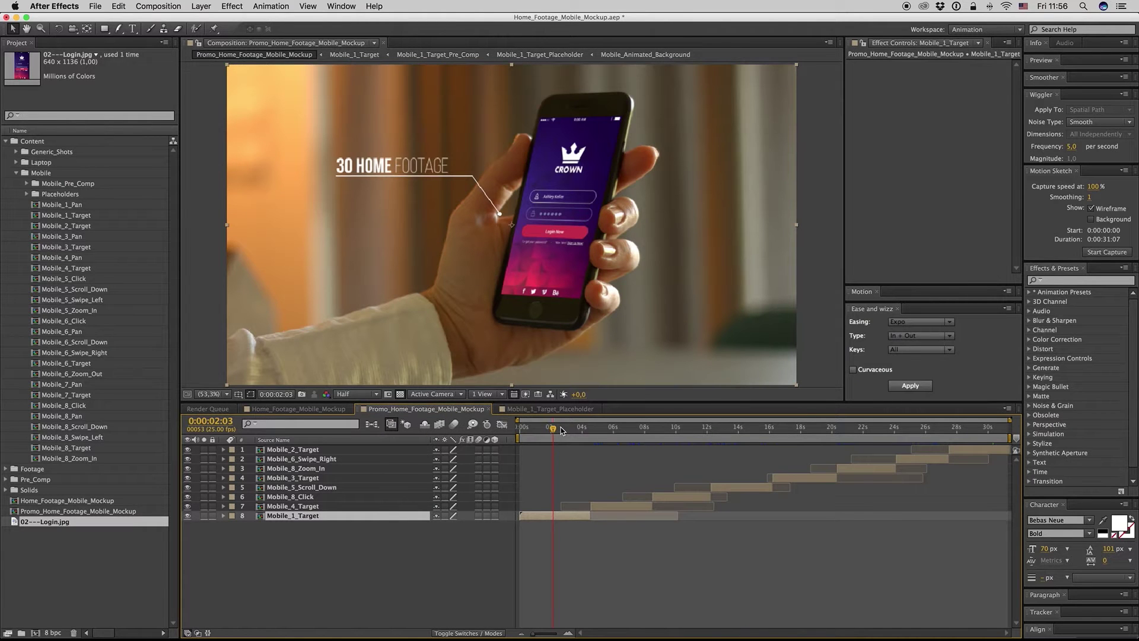
At 0:00:02:09, drill from Mobile_1_Target through its Pre_Comp into the Placeholder composition.
{"action": "left_click_drag", "start_coordinate": [562, 431], "coordinate": [552, 435]}
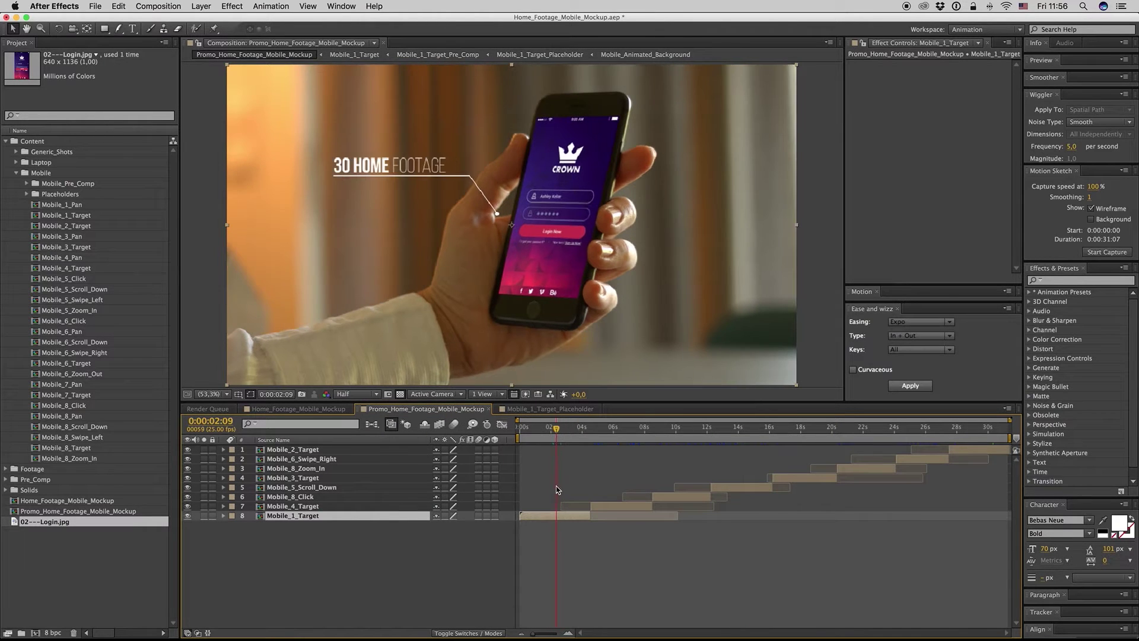
{"action": "double_click", "coordinate": [286, 519]}
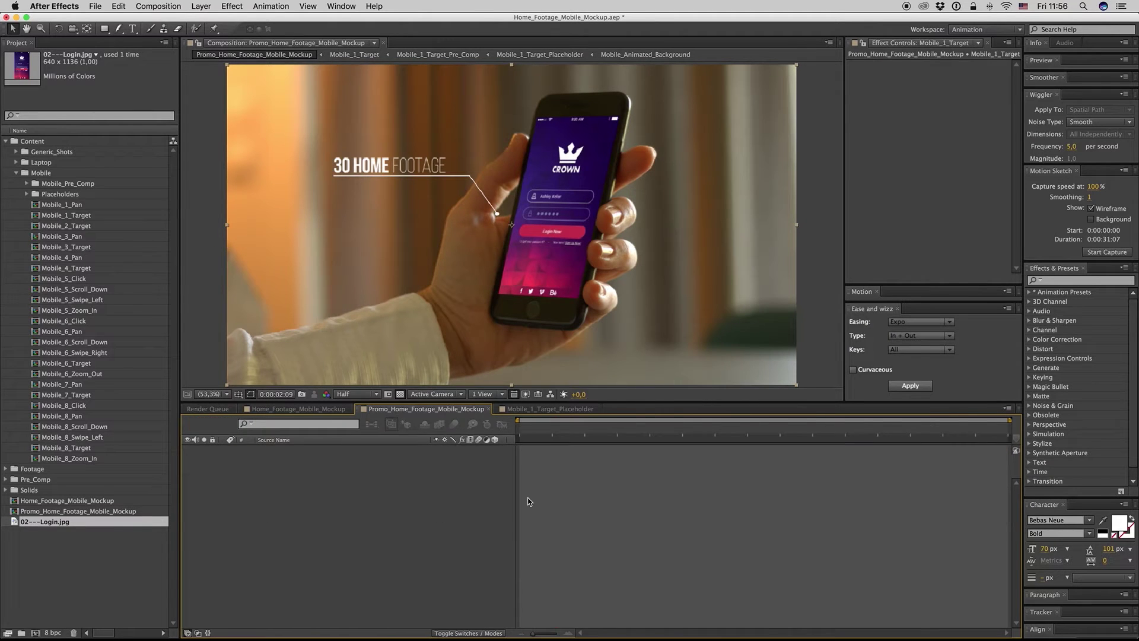
{"action": "left_click", "coordinate": [267, 579]}
{"action": "left_click", "coordinate": [409, 526]}
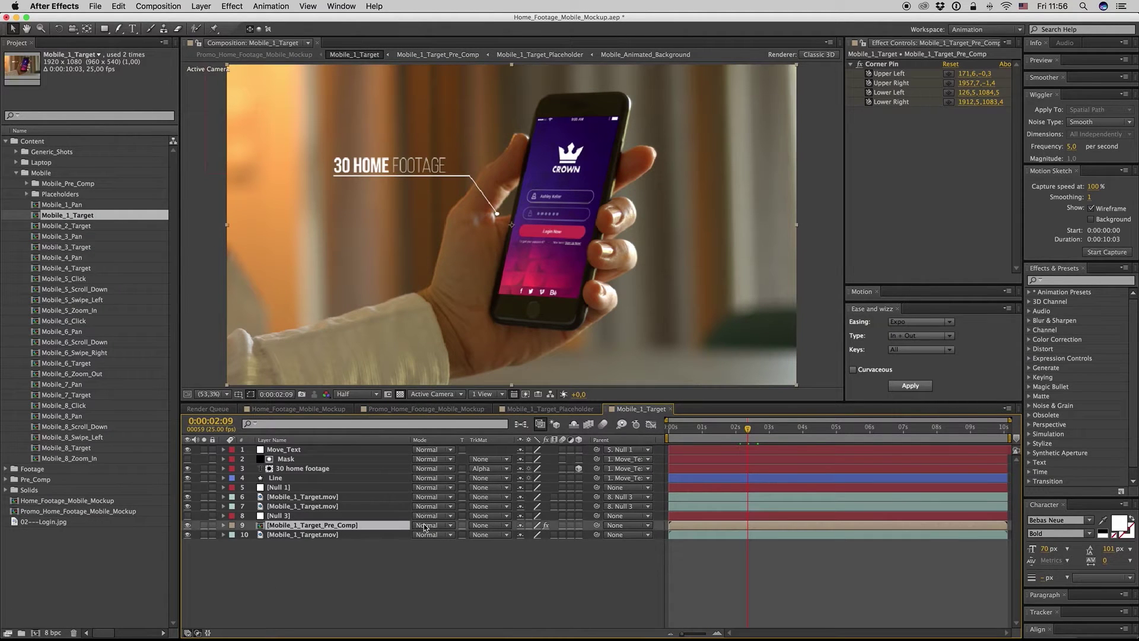
{"action": "double_click", "coordinate": [332, 526]}
{"action": "double_click", "coordinate": [322, 451]}
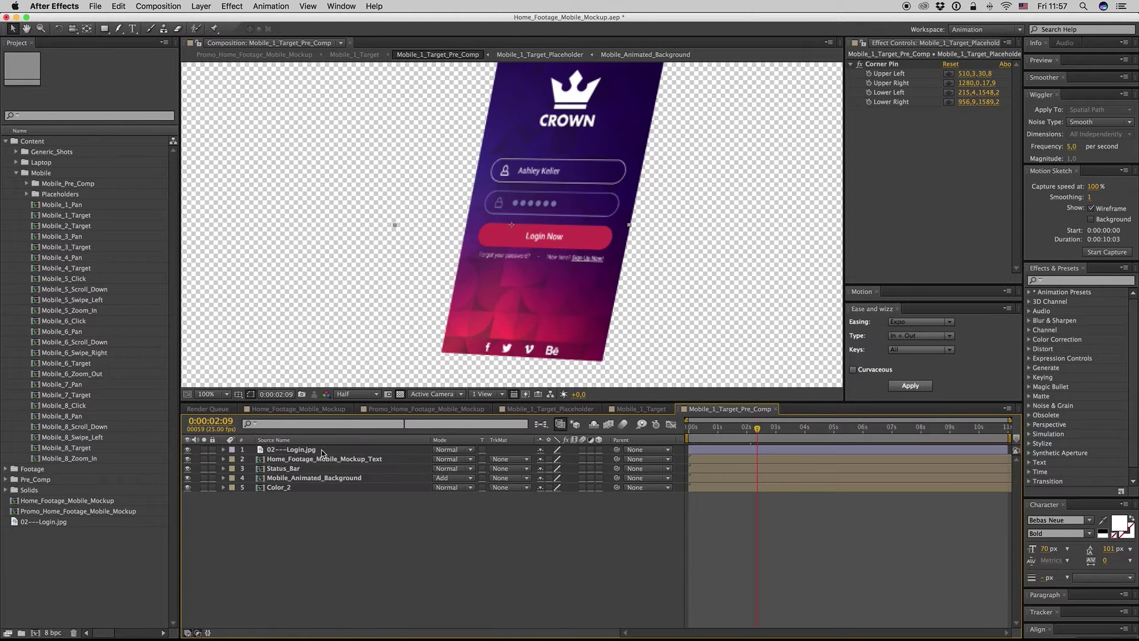
Hide the 02---Login.jpg layer and move Status_Bar to the top of the stack.
{"action": "left_click", "coordinate": [288, 451]}
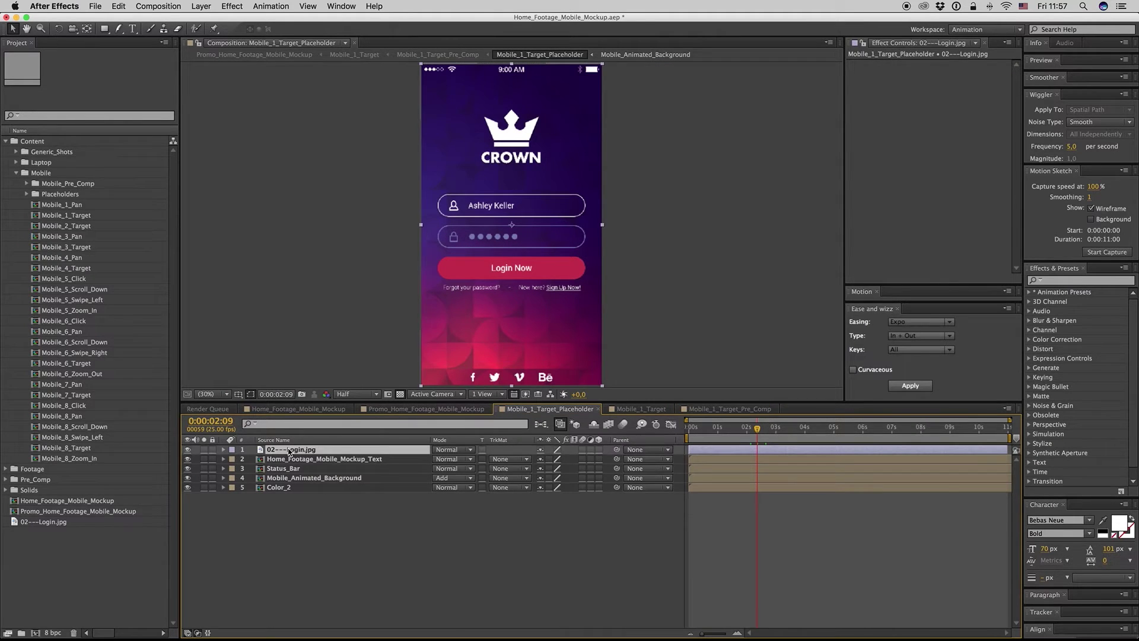
{"action": "left_click", "coordinate": [188, 451]}
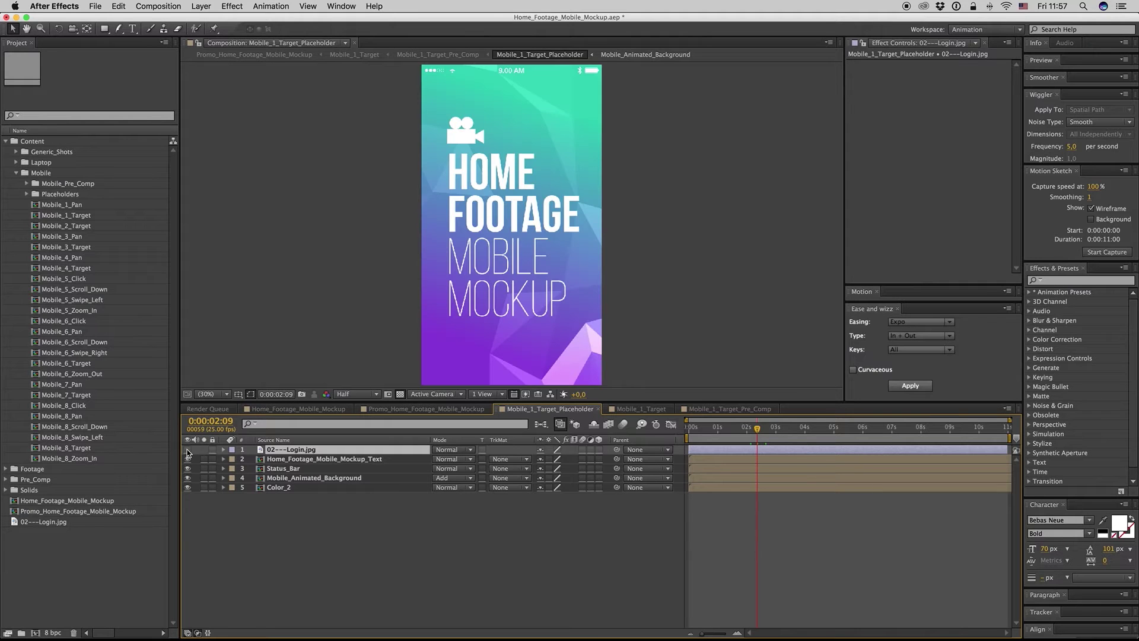
{"action": "left_click", "coordinate": [284, 468]}
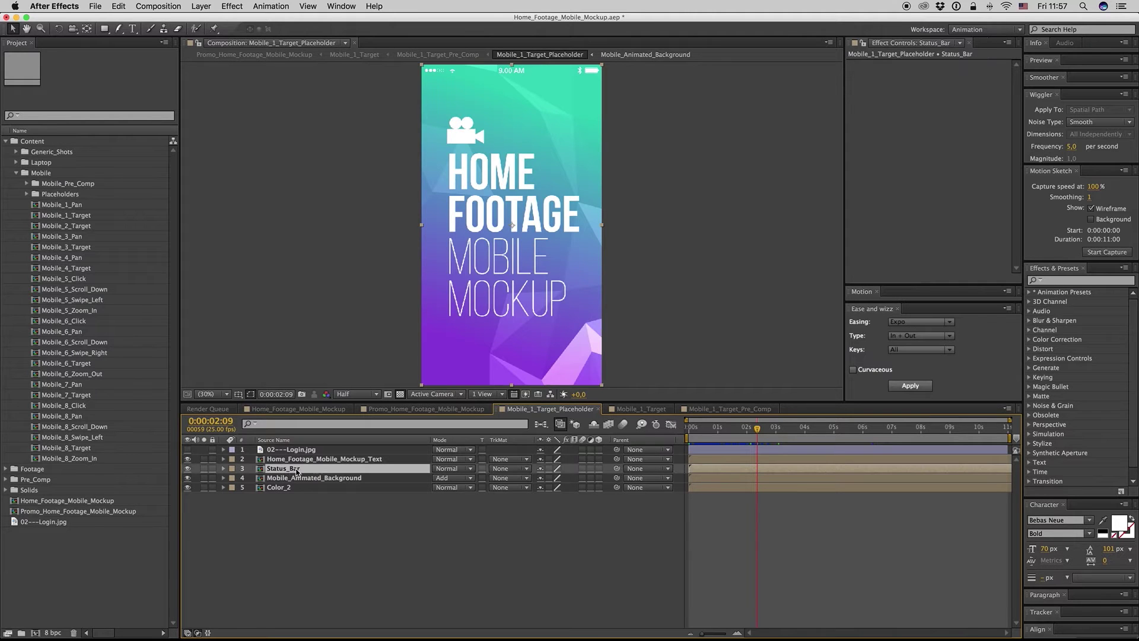
{"action": "left_click_drag", "start_coordinate": [282, 460], "coordinate": [280, 446]}
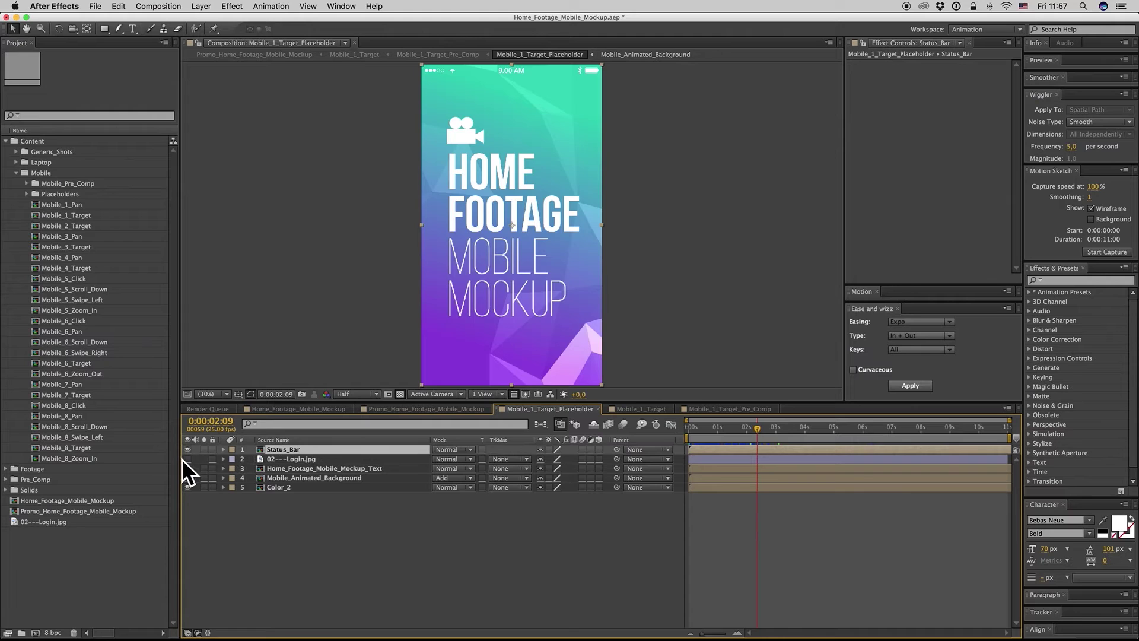
{"action": "left_click", "coordinate": [188, 459]}
{"action": "left_click", "coordinate": [188, 459]}
Set the preview resolution to Full and deselect Status_Bar.
{"action": "left_click", "coordinate": [356, 394]}
{"action": "left_click", "coordinate": [359, 422]}
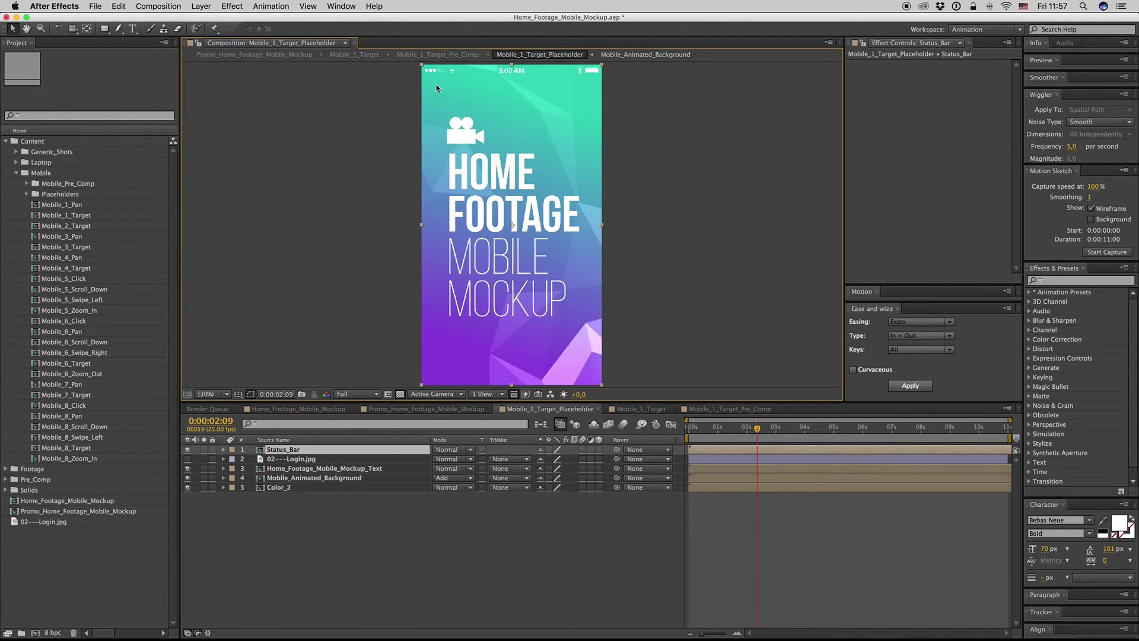
{"action": "left_click", "coordinate": [254, 528]}
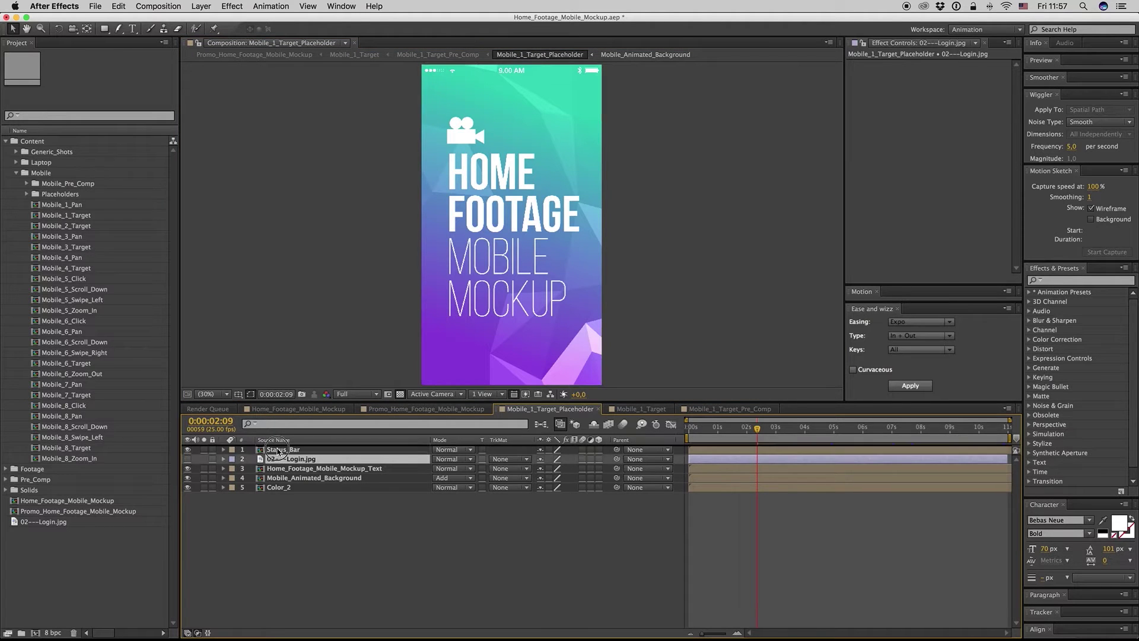
Close the Pre_Comp tab and retype the callout 30 HOME FOOTAGE as NEW TEXT HERE.
{"action": "left_click", "coordinate": [647, 408]}
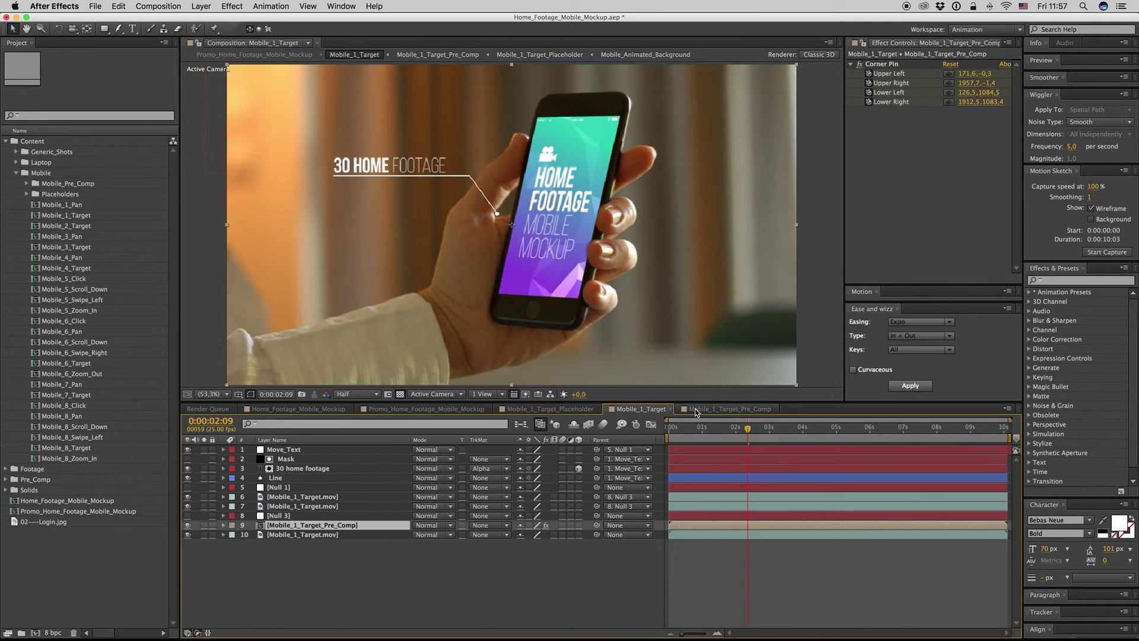
{"action": "left_click", "coordinate": [727, 409]}
{"action": "left_click", "coordinate": [775, 409]}
{"action": "left_click", "coordinate": [325, 469]}
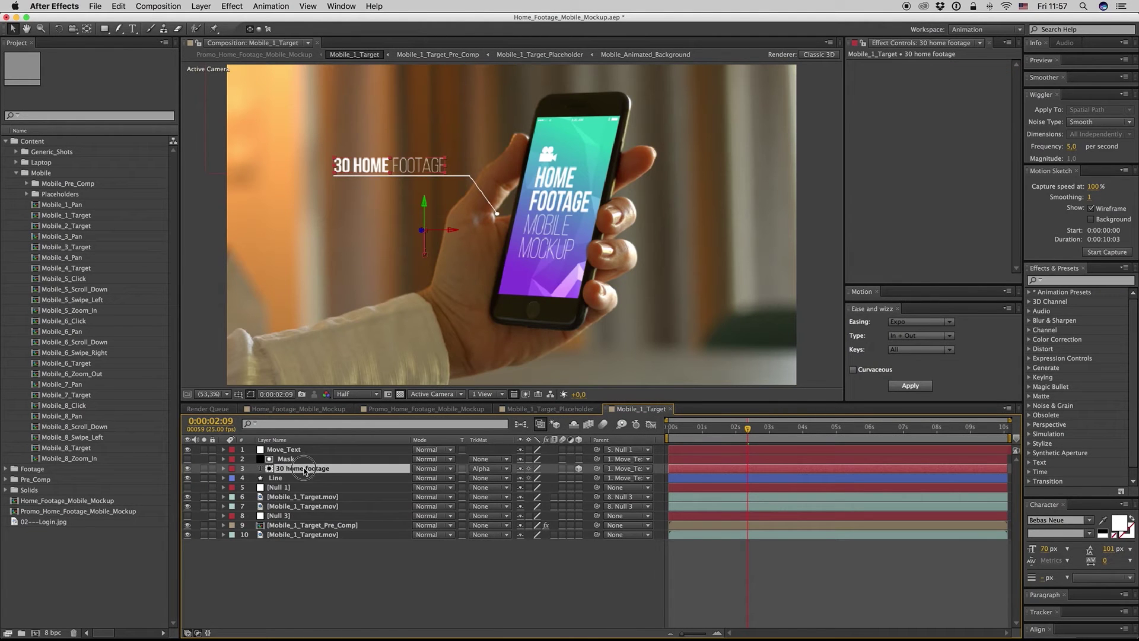
{"action": "double_click", "coordinate": [305, 469]}
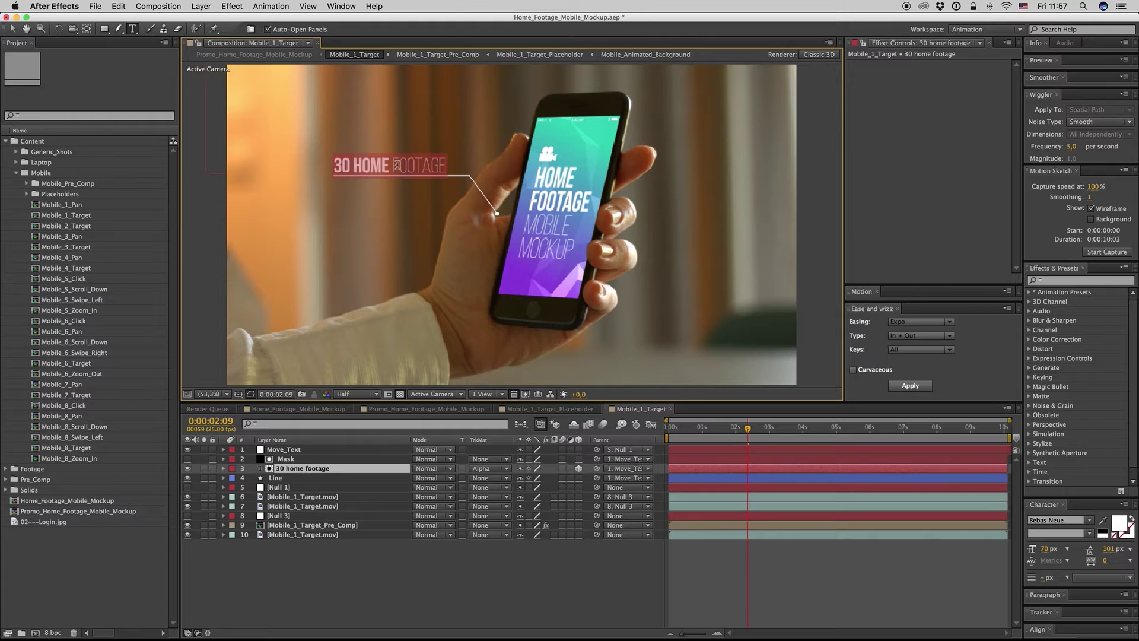
{"action": "left_click_drag", "start_coordinate": [394, 165], "coordinate": [305, 165]}
{"action": "type", "text": "NEW "}
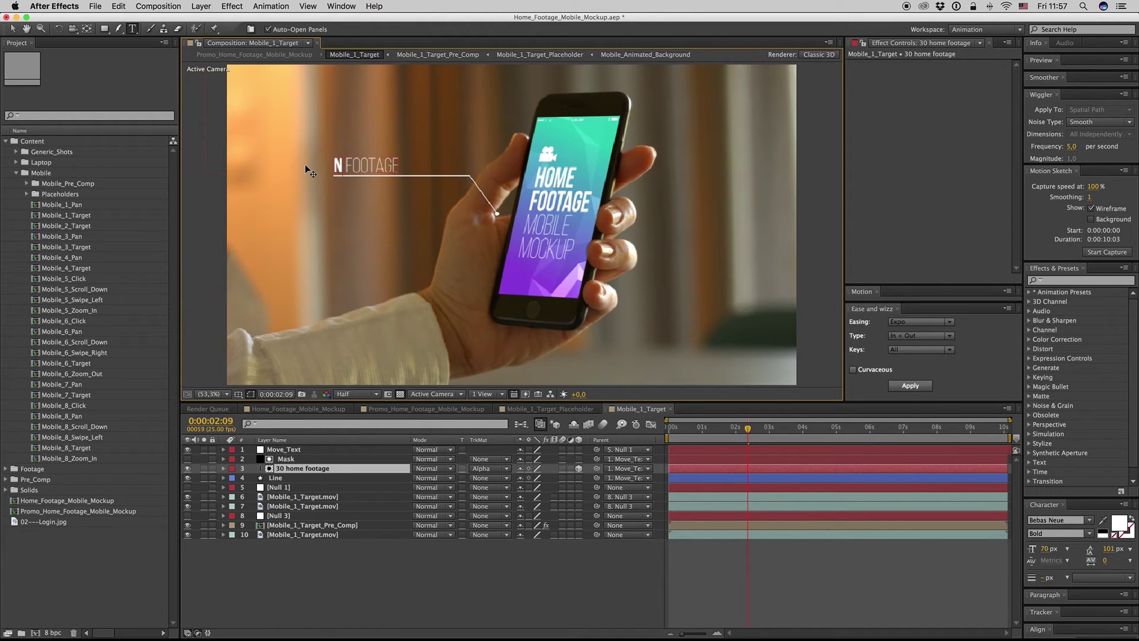
{"action": "type", "text": "TEXT"}
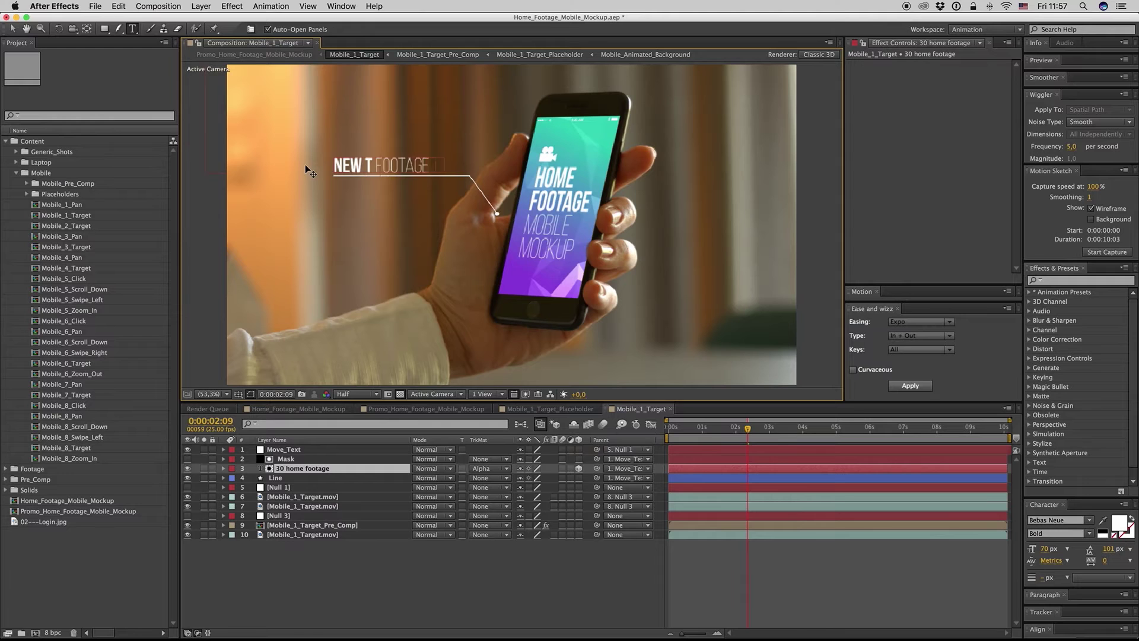
{"action": "left_click_drag", "start_coordinate": [406, 164], "coordinate": [470, 165]}
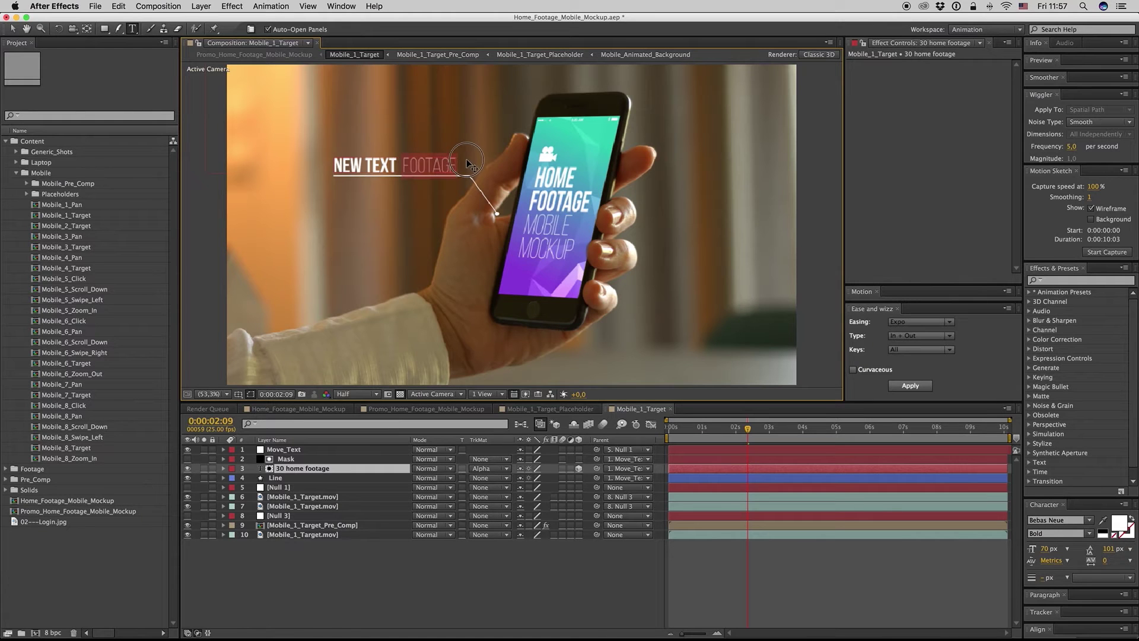
{"action": "type", "text": "HERE"}
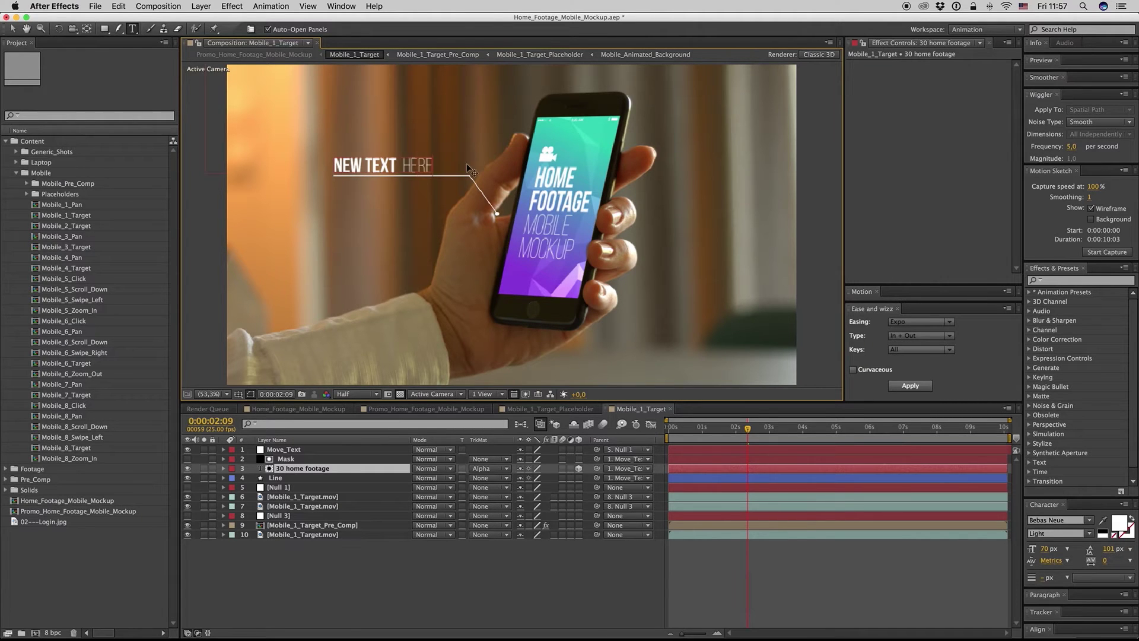
{"action": "left_click", "coordinate": [297, 567]}
Drag the Move_Text null to raise the callout higher in the frame.
{"action": "left_click", "coordinate": [283, 450]}
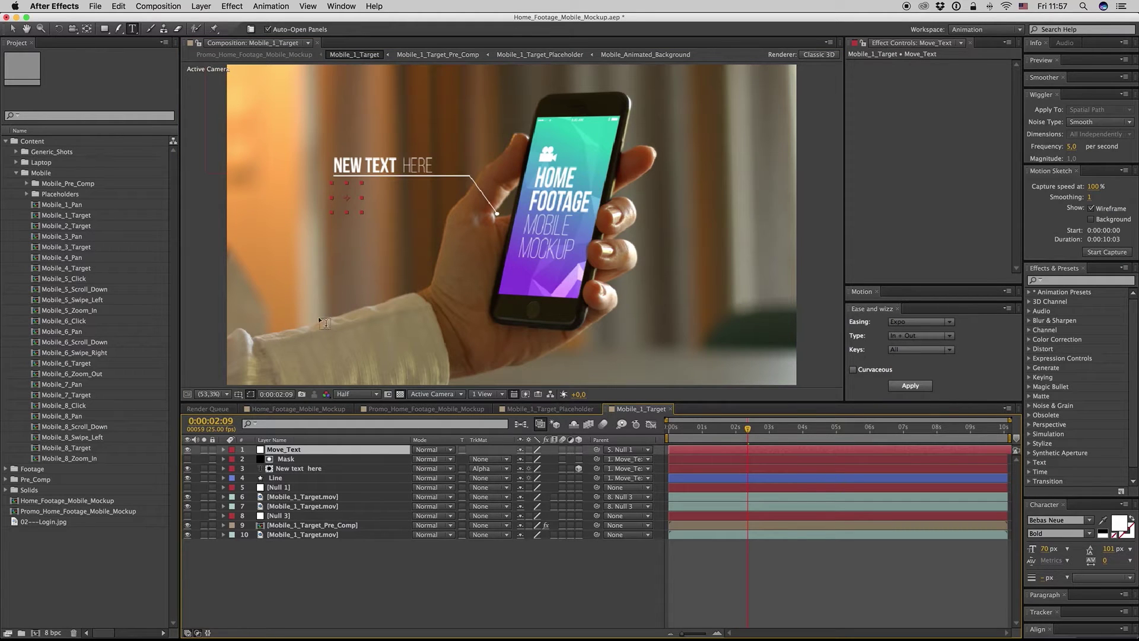
{"action": "left_click", "coordinate": [12, 28]}
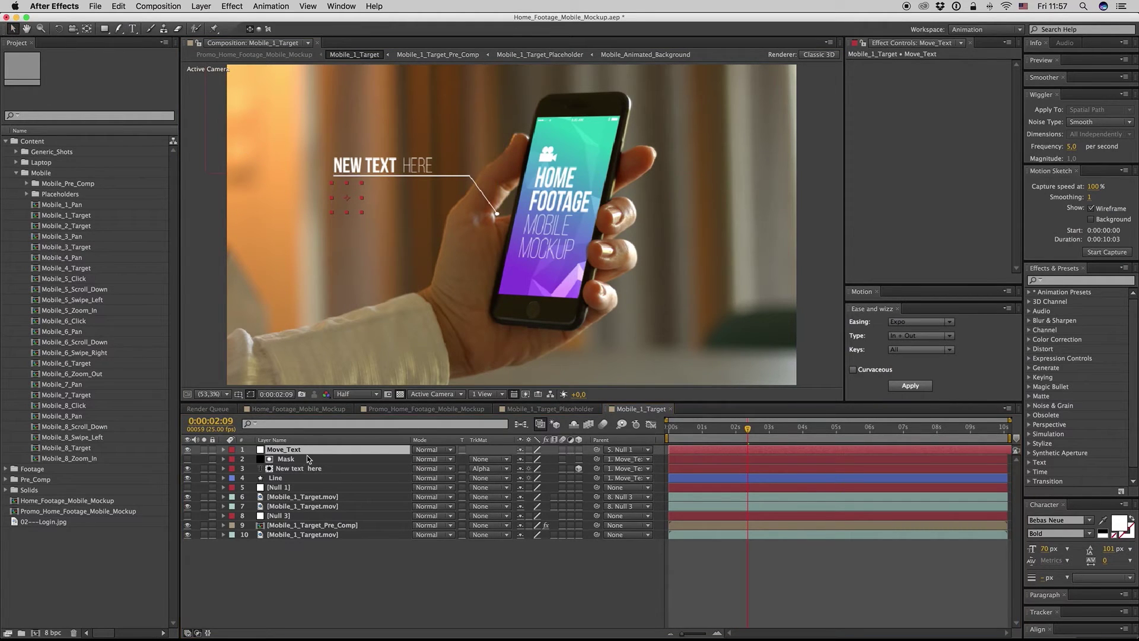
{"action": "left_click_drag", "start_coordinate": [348, 196], "coordinate": [354, 155]}
Extend the Line layer's path further left.
{"action": "left_click", "coordinate": [321, 549]}
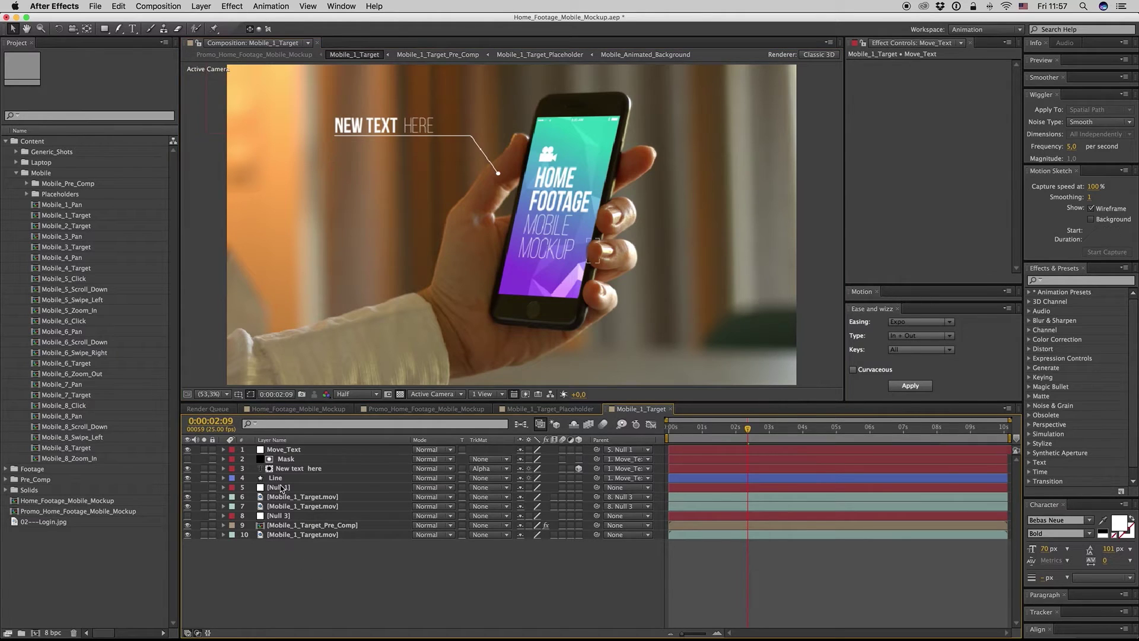
{"action": "left_click", "coordinate": [275, 478]}
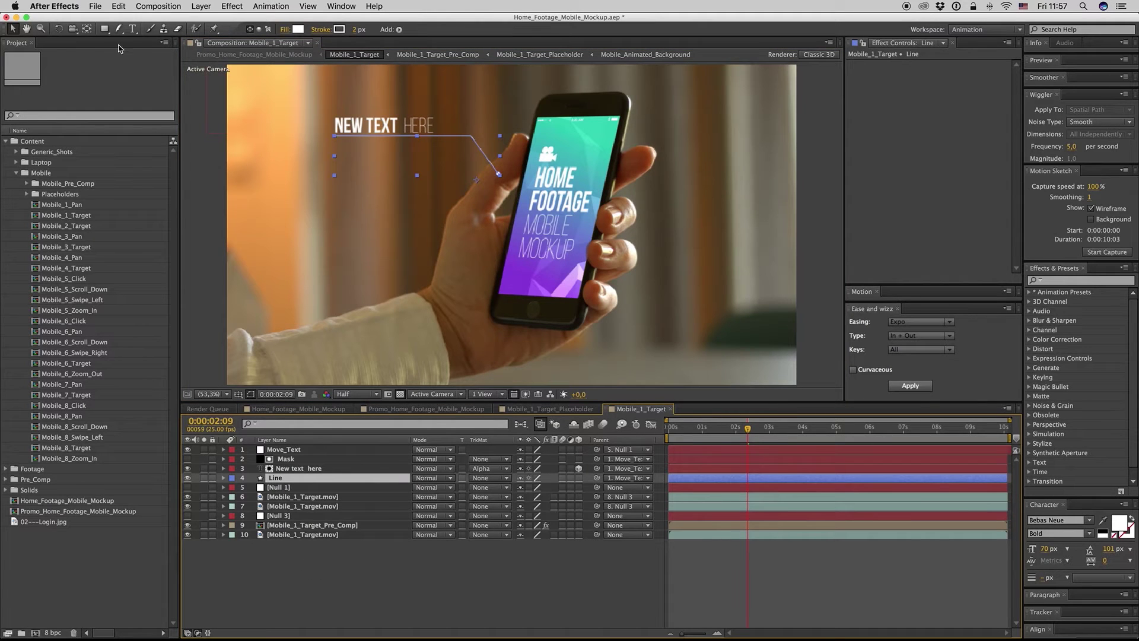
{"action": "left_click_drag", "start_coordinate": [106, 33], "coordinate": [145, 77]}
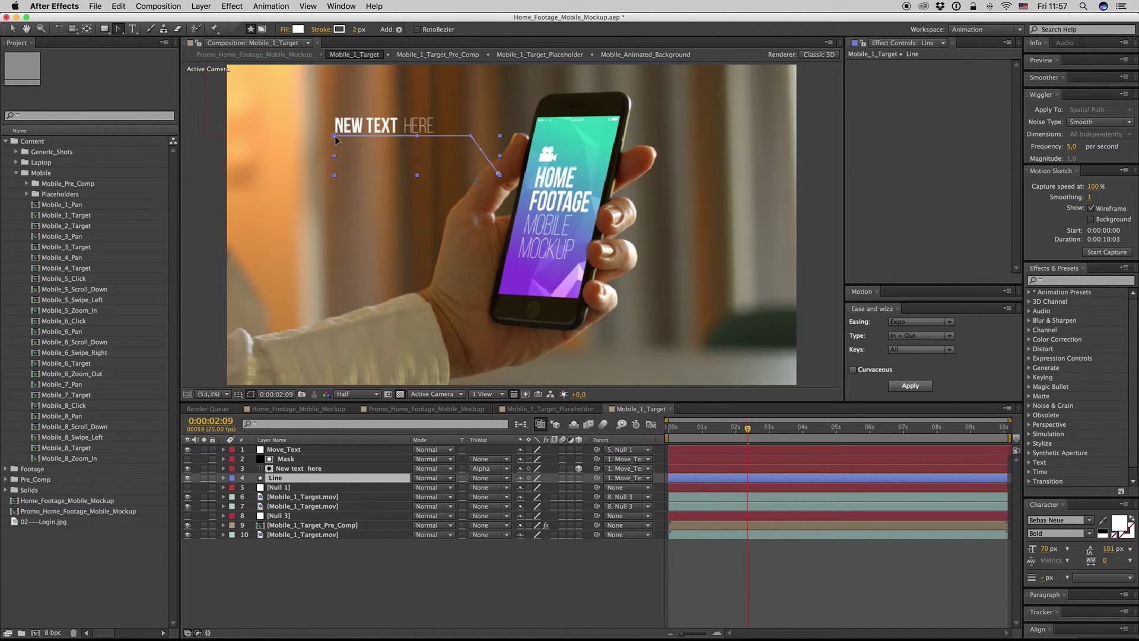
{"action": "left_click_drag", "start_coordinate": [336, 140], "coordinate": [278, 140]}
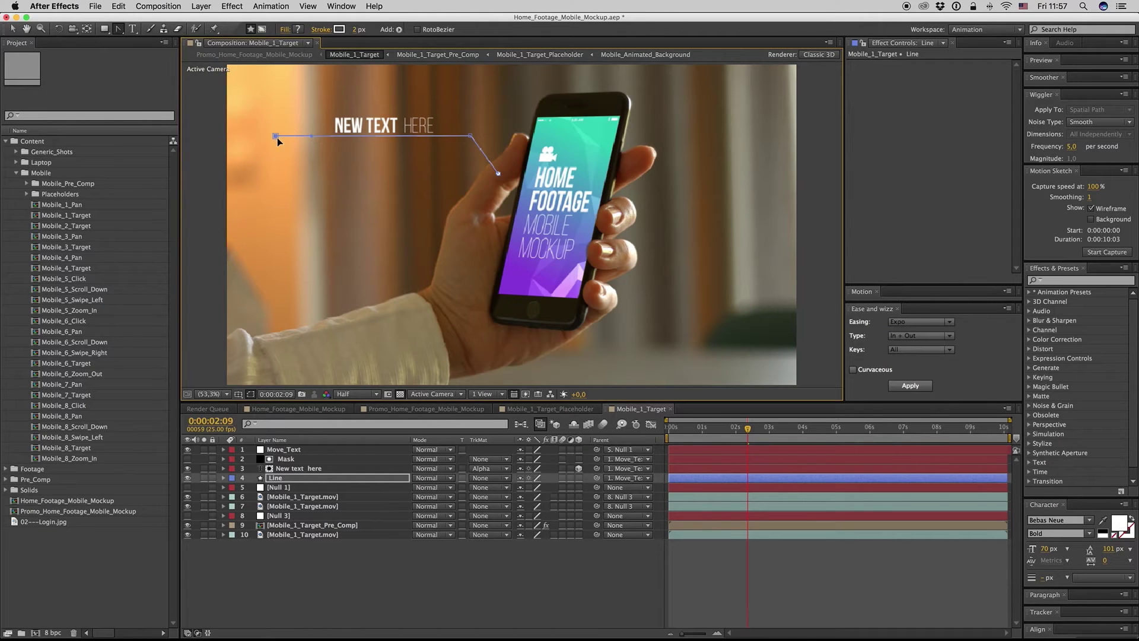
{"action": "left_click", "coordinate": [499, 174]}
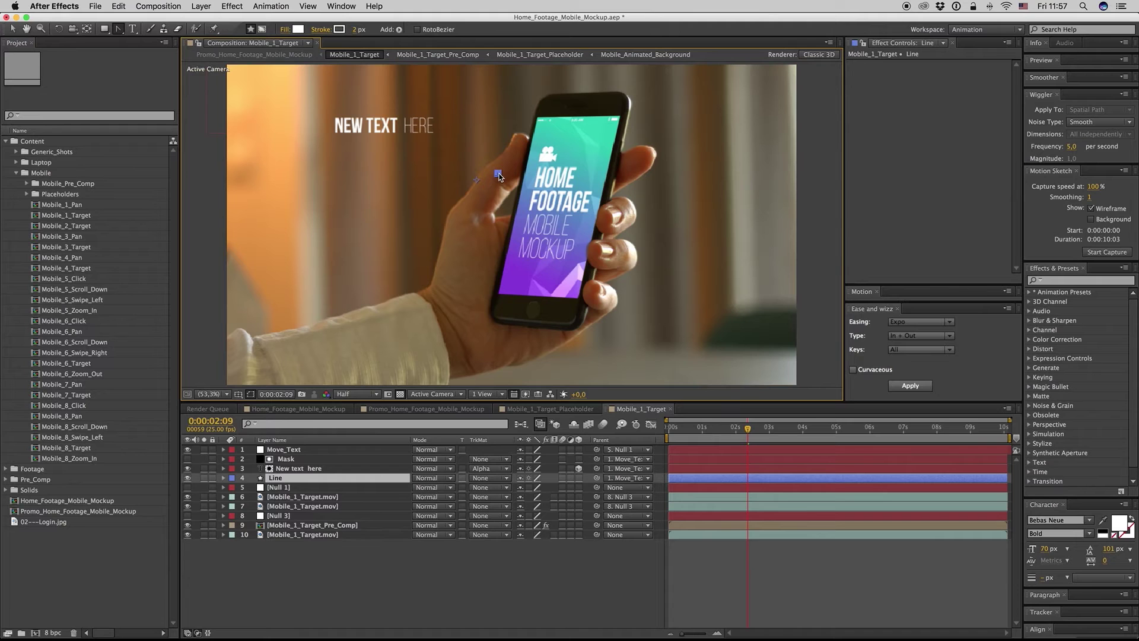
Preview the Line animation from the start, then collapse the Line layer's properties.
{"action": "key", "text": "u"}
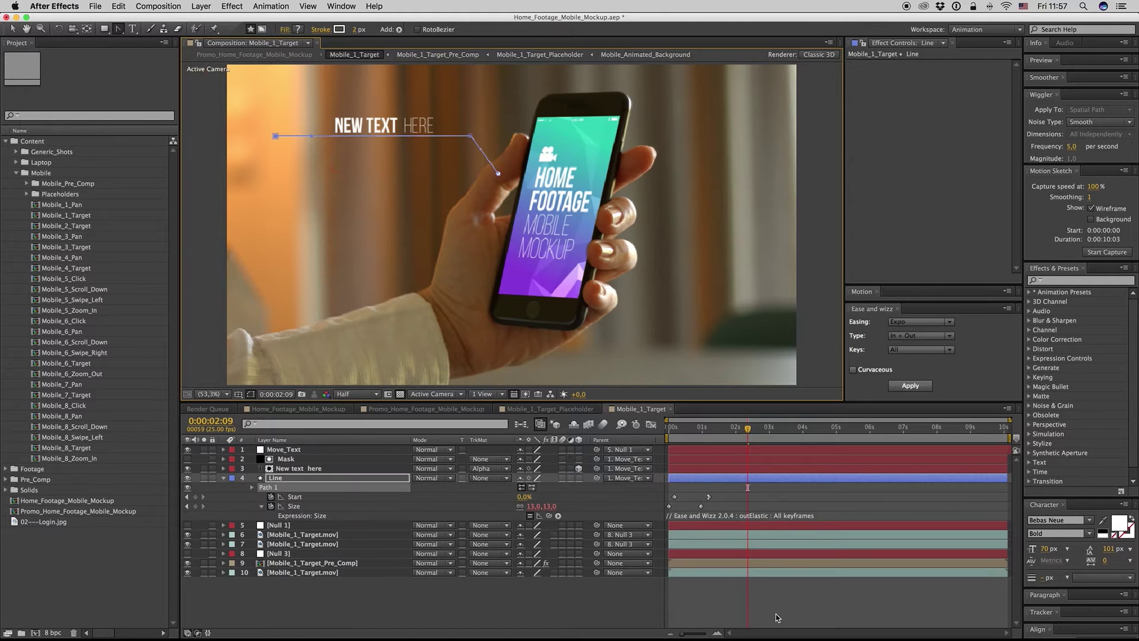
{"action": "left_click", "coordinate": [778, 617]}
{"action": "left_click_drag", "start_coordinate": [747, 428], "coordinate": [668, 433]}
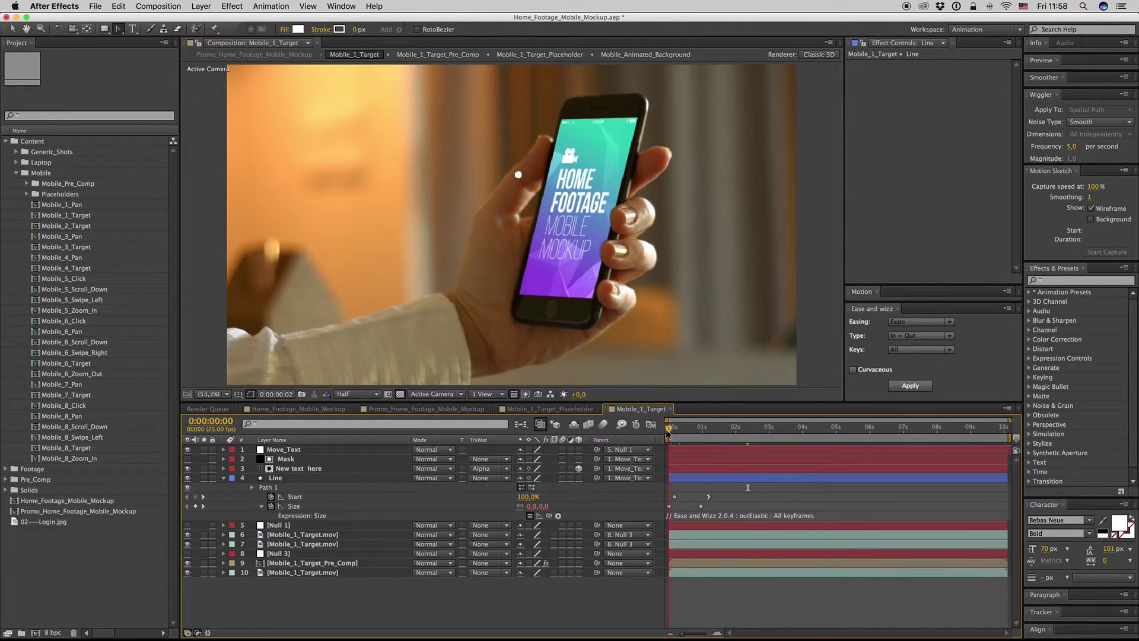
{"action": "key", "text": "space"}
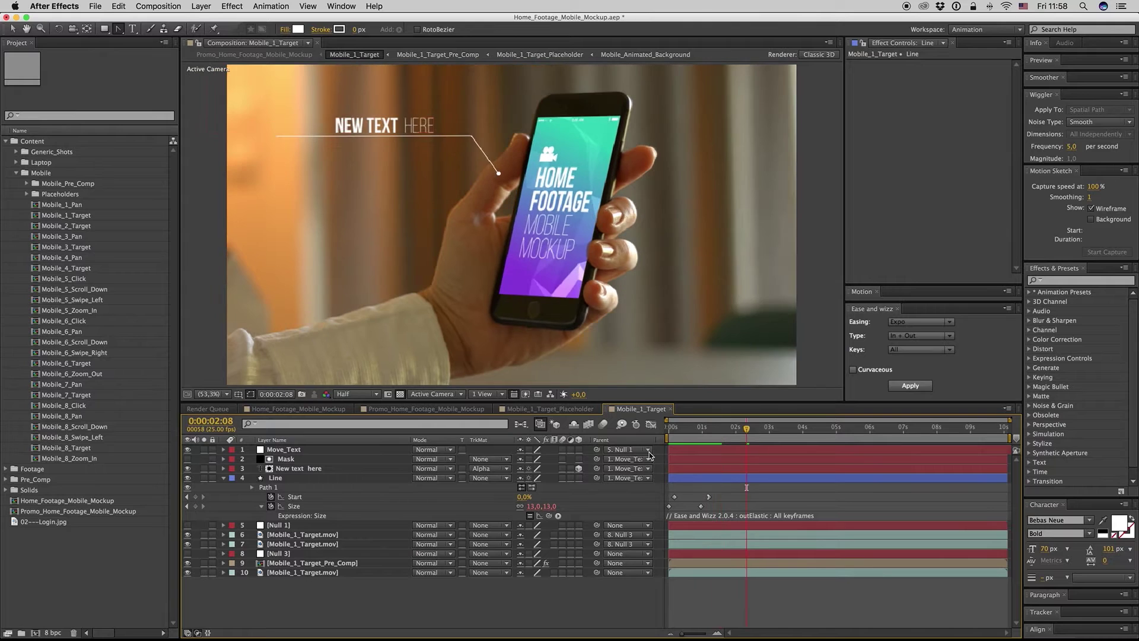
{"action": "left_click", "coordinate": [238, 478]}
{"action": "key", "text": "u"}
{"action": "left_click", "coordinate": [291, 468]}
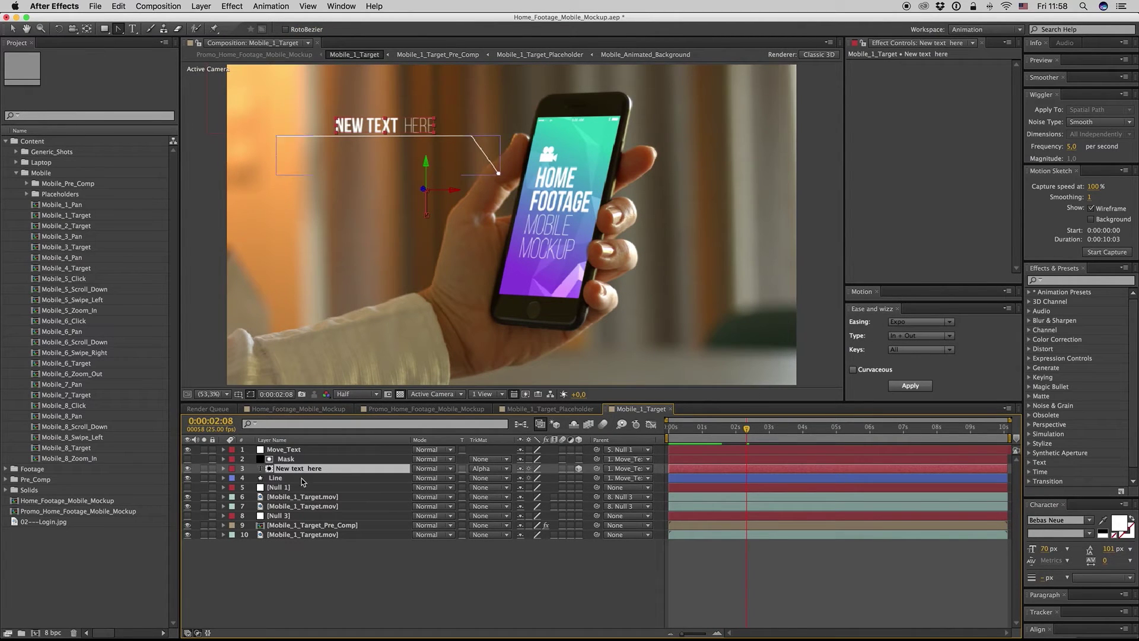
{"action": "left_click", "coordinate": [285, 451]}
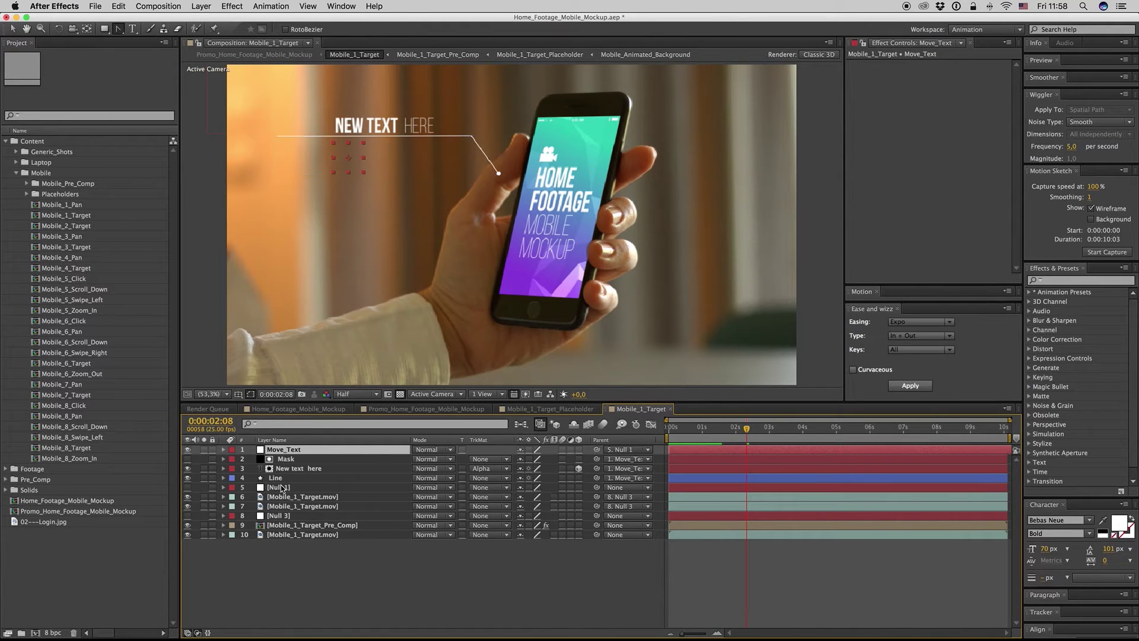
{"action": "left_click", "coordinate": [279, 478]}
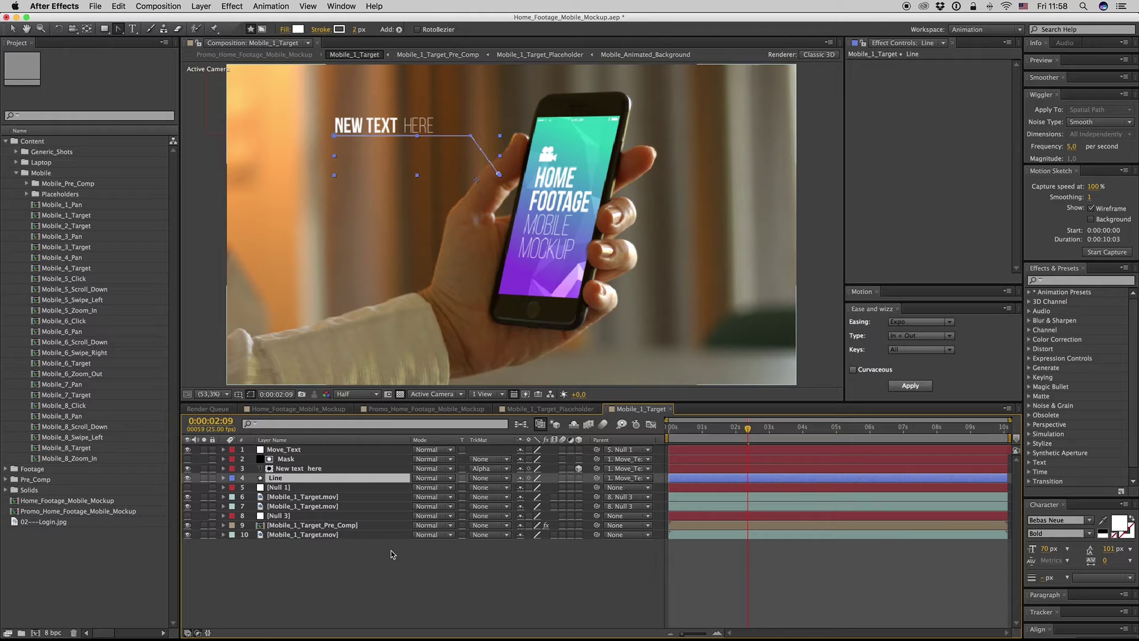
Close the Mobile_1_Target tabs, select the Promo's Mobile_4_Target layer, then view Home_Footage_Mobile_Mockup.
{"action": "left_click", "coordinate": [671, 408]}
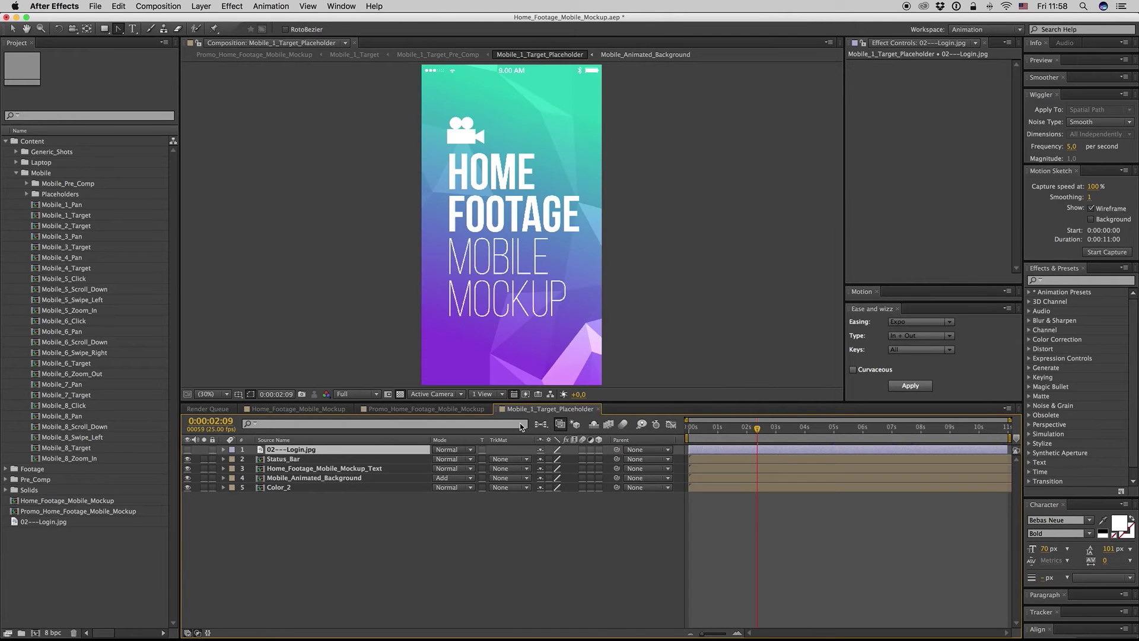
{"action": "left_click", "coordinate": [599, 409]}
{"action": "left_click", "coordinate": [617, 545]}
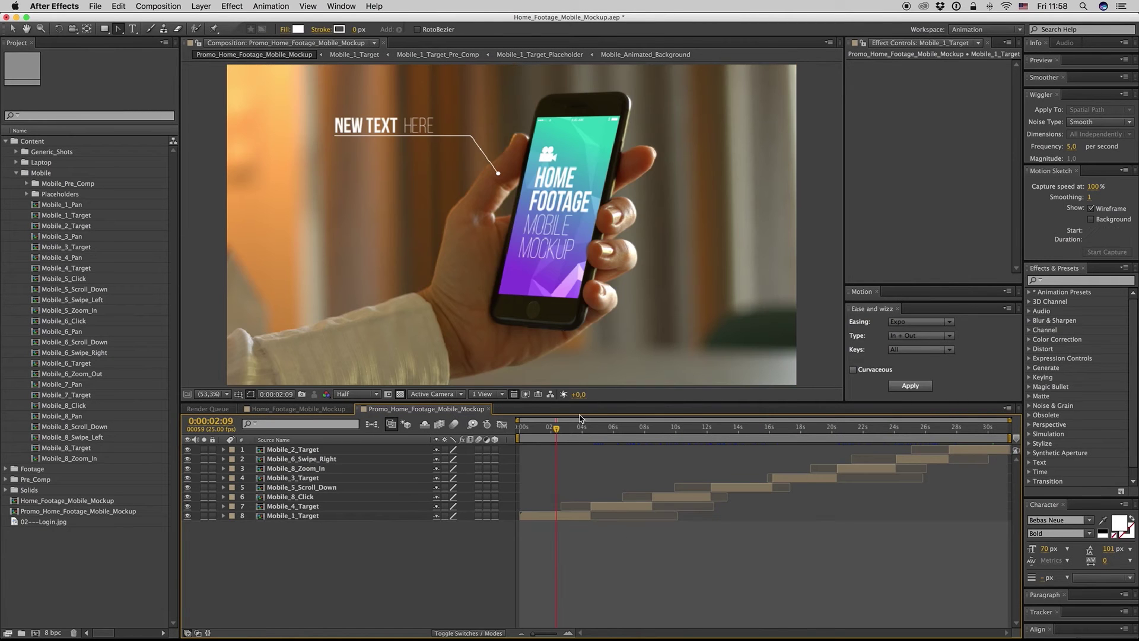
{"action": "left_click", "coordinate": [609, 428]}
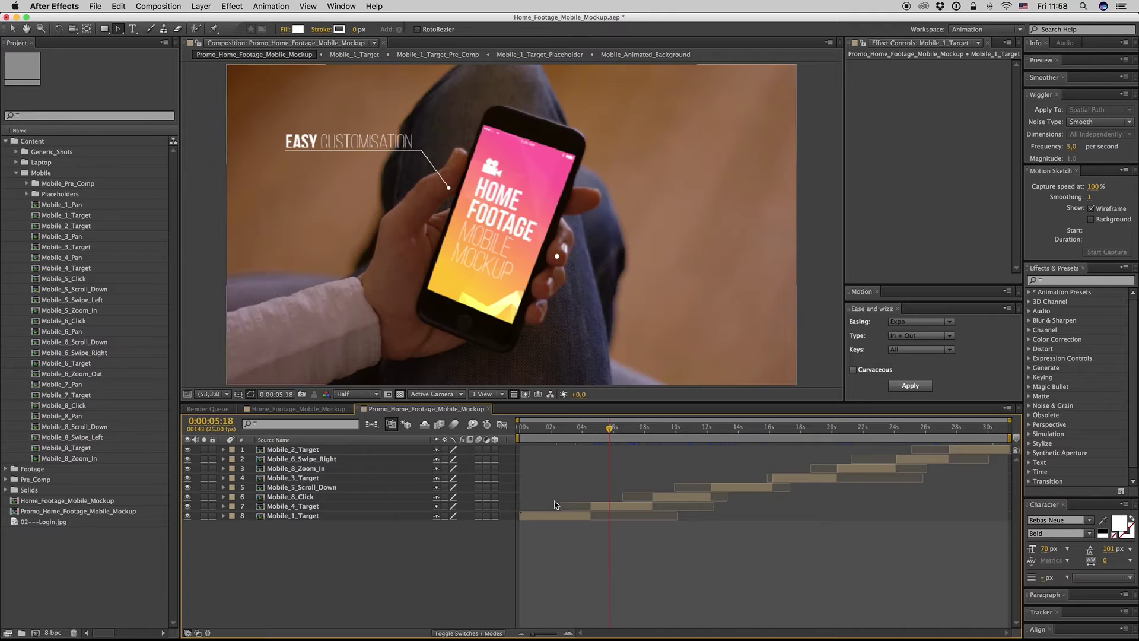
{"action": "left_click", "coordinate": [614, 508]}
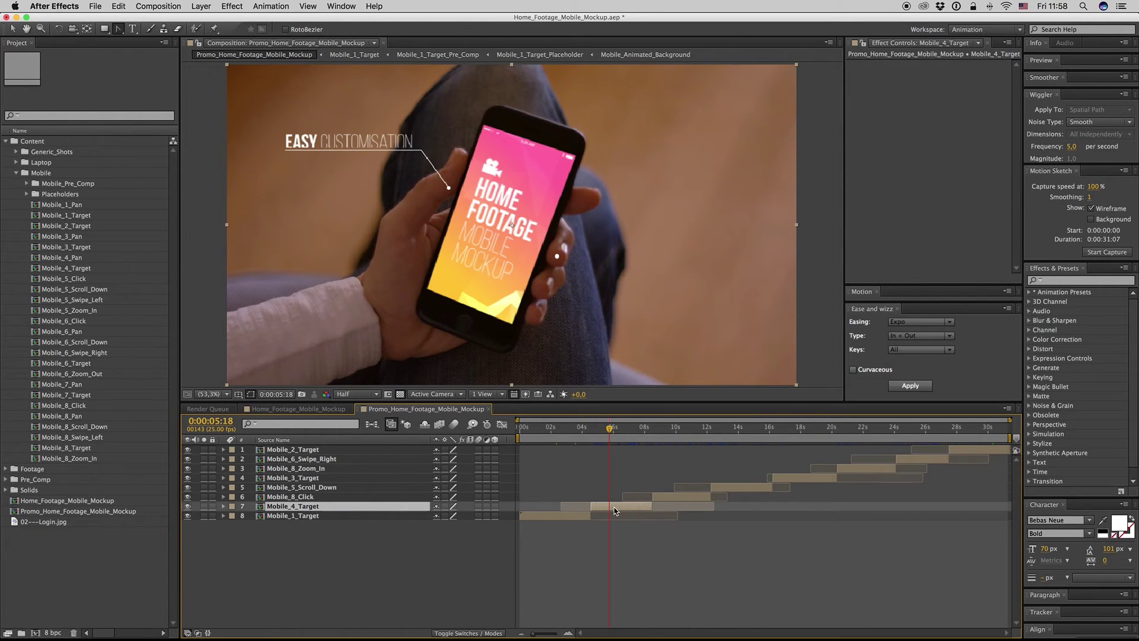
{"action": "left_click", "coordinate": [299, 409]}
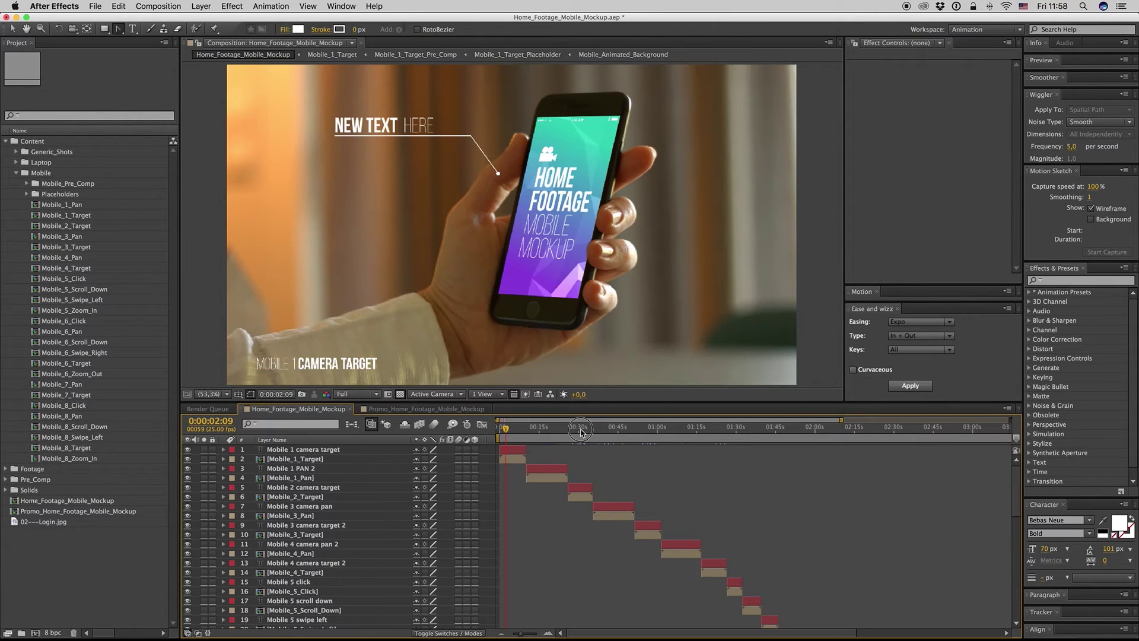
{"action": "scroll", "coordinate": [1018, 485], "scroll_direction": "down", "scroll_amount": 10}
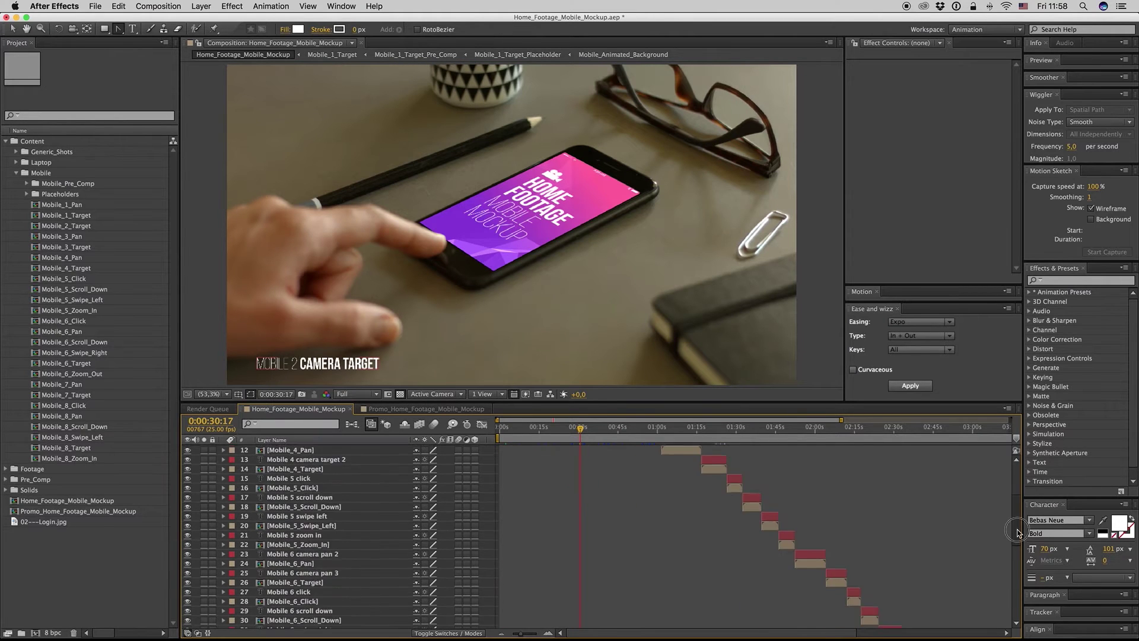
{"action": "scroll", "coordinate": [1002, 471], "scroll_direction": "up", "scroll_amount": 10}
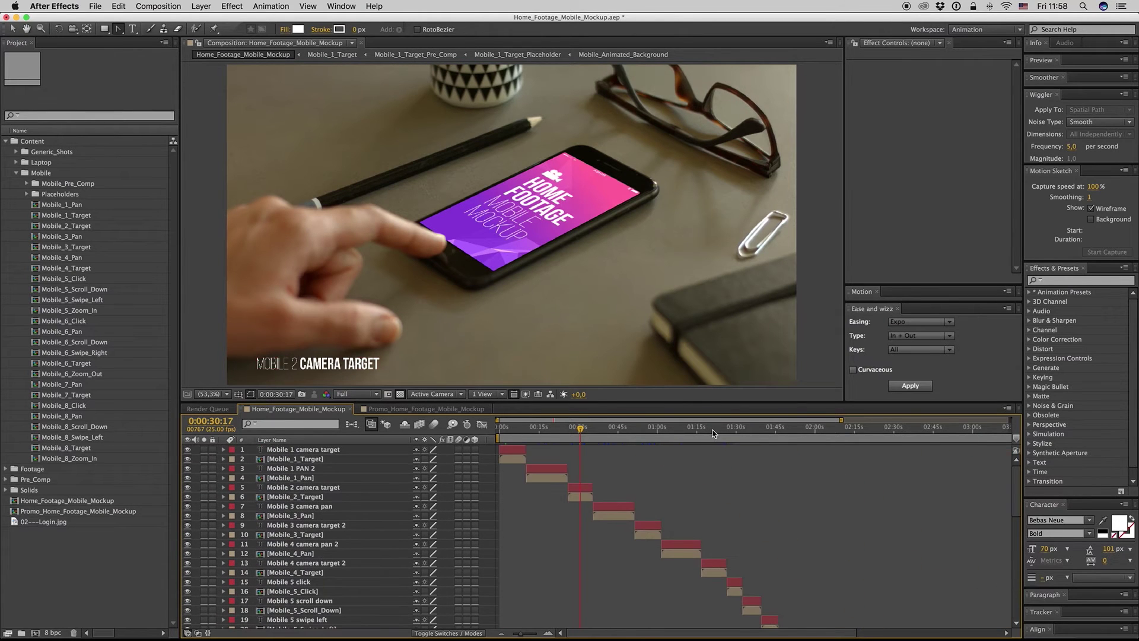
Reveal the Mobile_4_Target layer's source footage in the Project panel.
{"action": "left_click", "coordinate": [716, 572]}
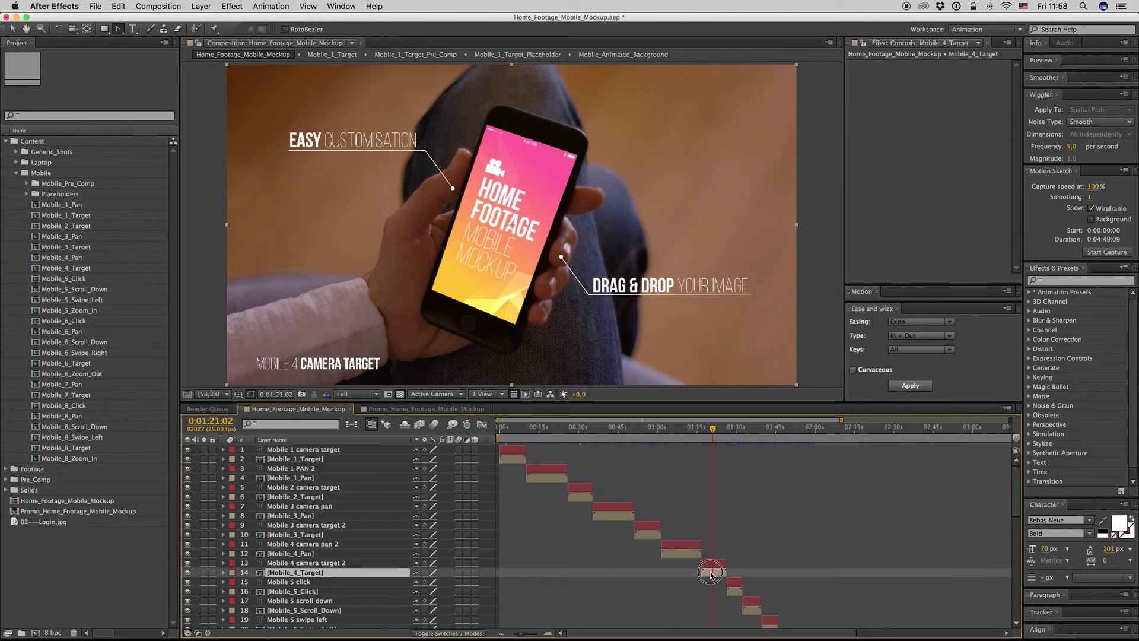
{"action": "right_click", "coordinate": [710, 571]}
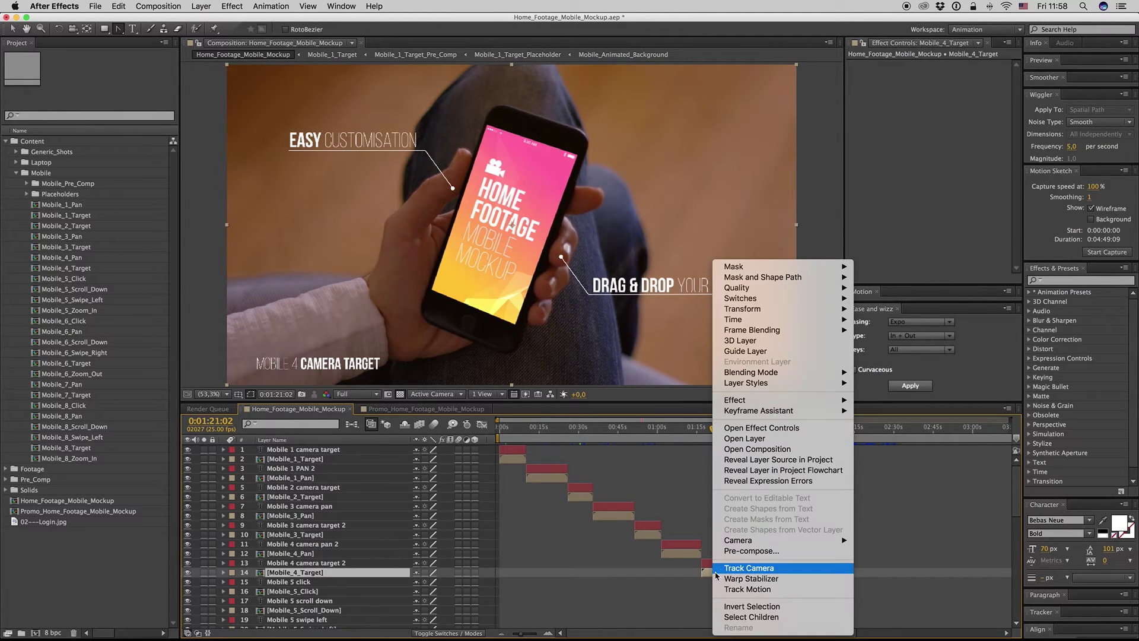
{"action": "left_click", "coordinate": [754, 461]}
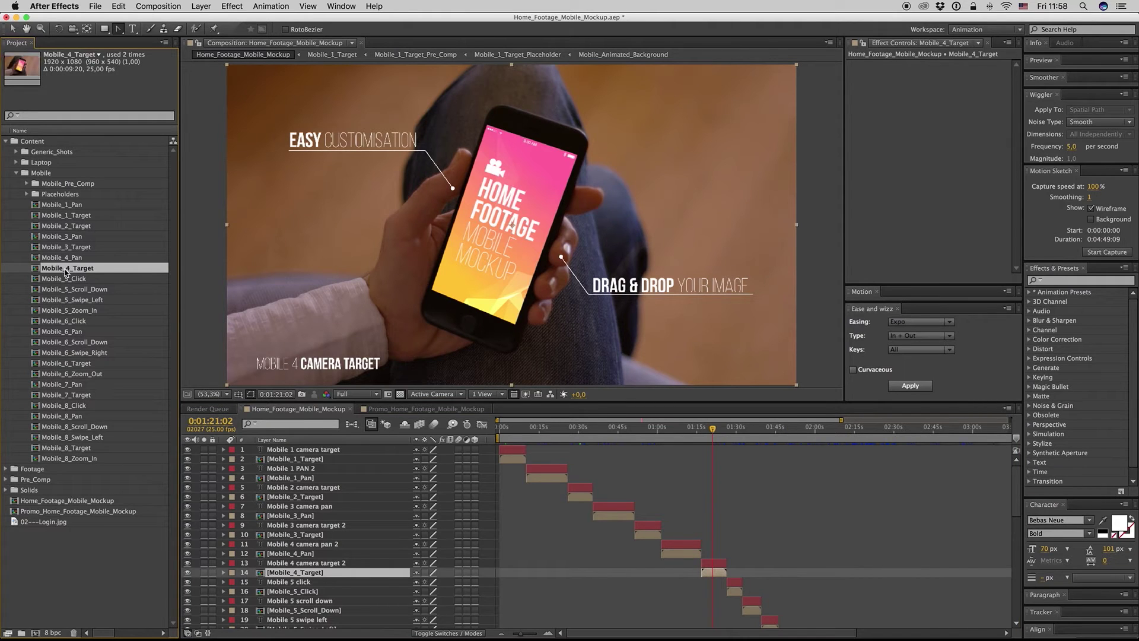
Replace layer 7's Mobile_4_Target with the Mobile_4_Pan clip in the promo composition.
{"action": "left_click", "coordinate": [409, 408]}
{"action": "left_click_drag", "start_coordinate": [619, 436], "coordinate": [622, 436]}
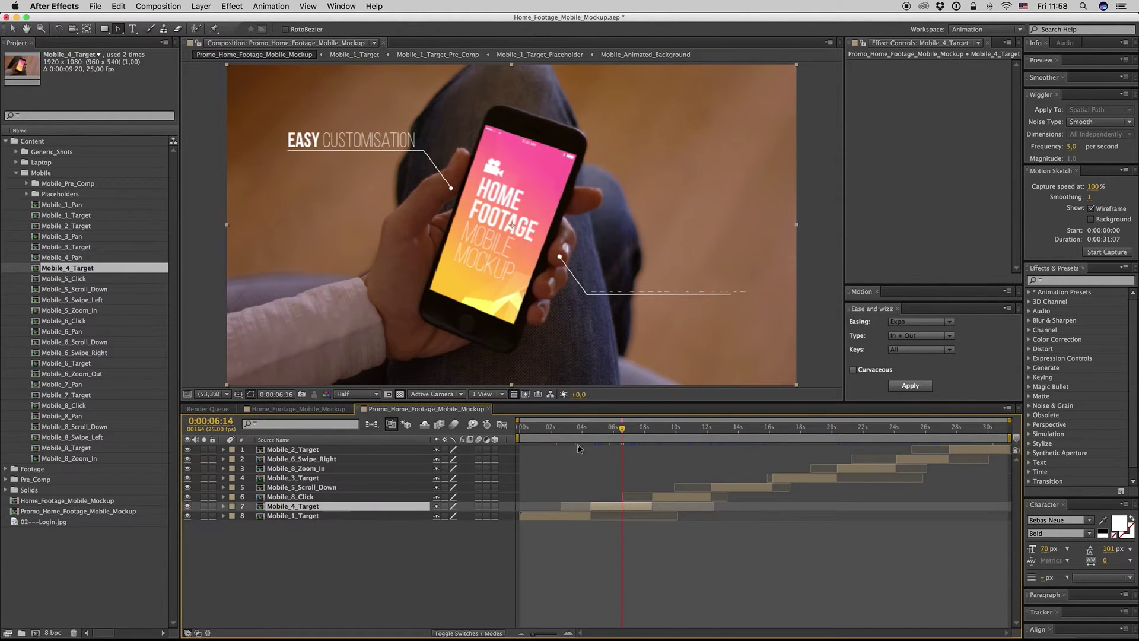
{"action": "left_click", "coordinate": [59, 259]}
{"action": "left_click_drag", "start_coordinate": [58, 264], "coordinate": [316, 510]}
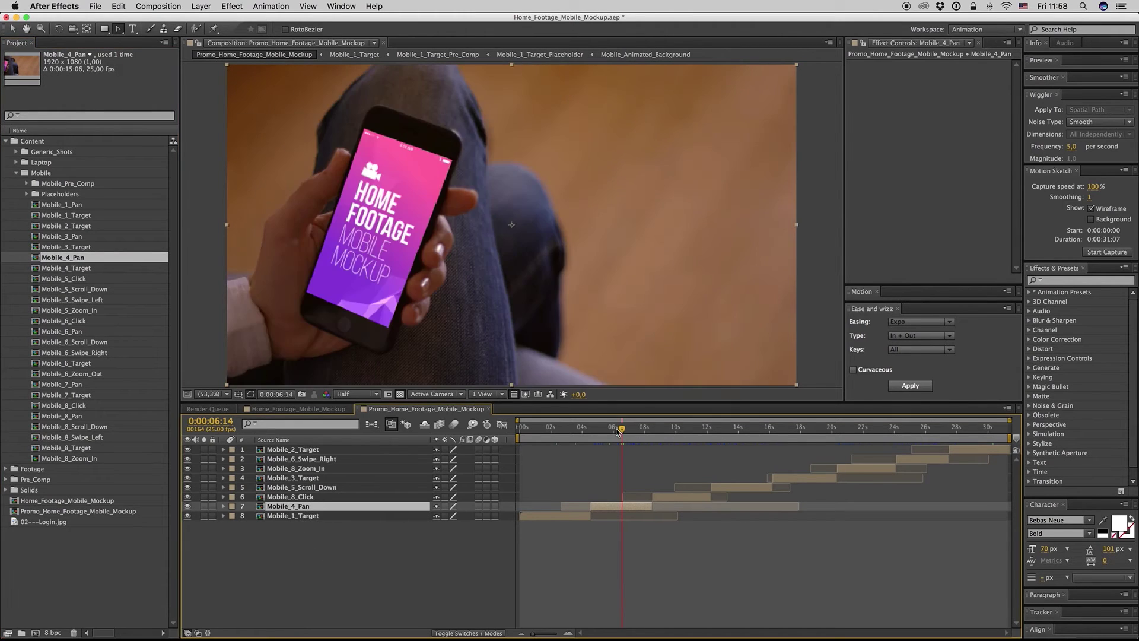
Slip Mobile_4_Pan to a different portion and preview through the OPTIONAL TEXT FOR EVERY SCENE frame.
{"action": "left_click_drag", "start_coordinate": [611, 432], "coordinate": [622, 431]}
{"action": "left_click_drag", "start_coordinate": [745, 509], "coordinate": [695, 509]}
{"action": "left_click", "coordinate": [620, 432]}
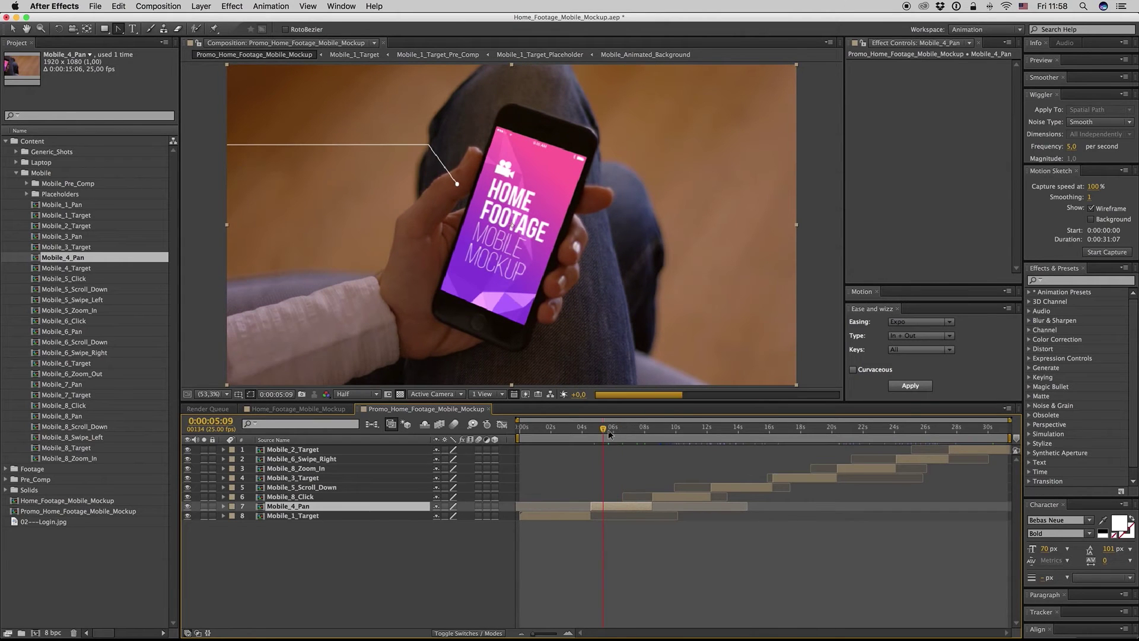
{"action": "left_click_drag", "start_coordinate": [620, 433], "coordinate": [675, 433]}
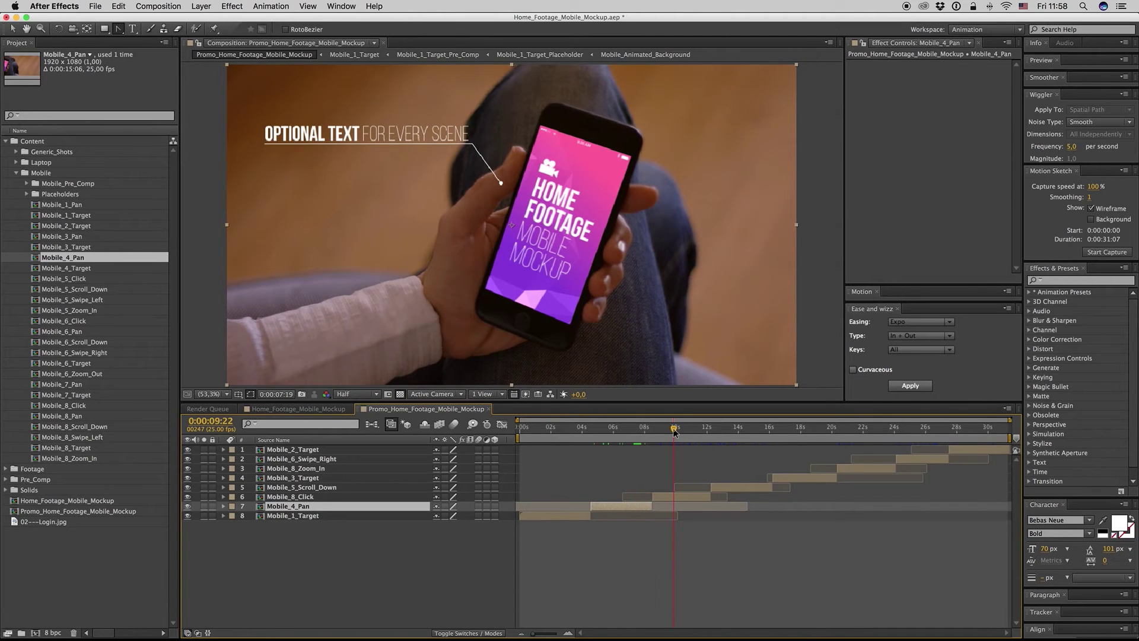
Replace Mobile_8_Click with Mobile_6_Pan, and add a trimmed, later-starting Mobile_5_Click layer.
{"action": "left_click", "coordinate": [679, 499]}
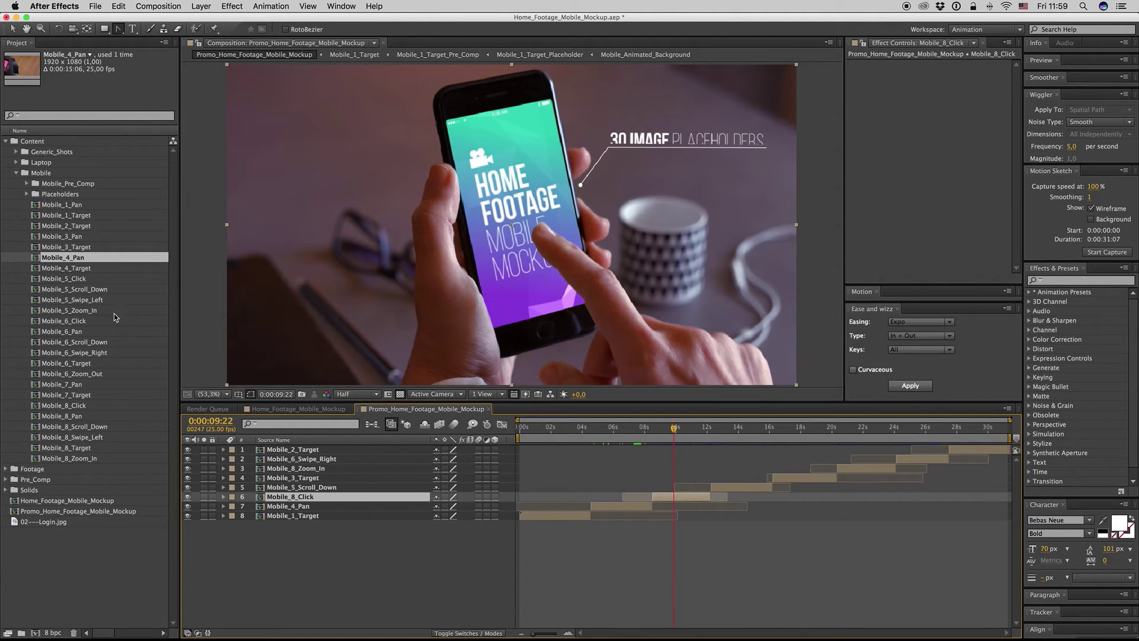
{"action": "left_click_drag", "start_coordinate": [65, 333], "coordinate": [338, 500]}
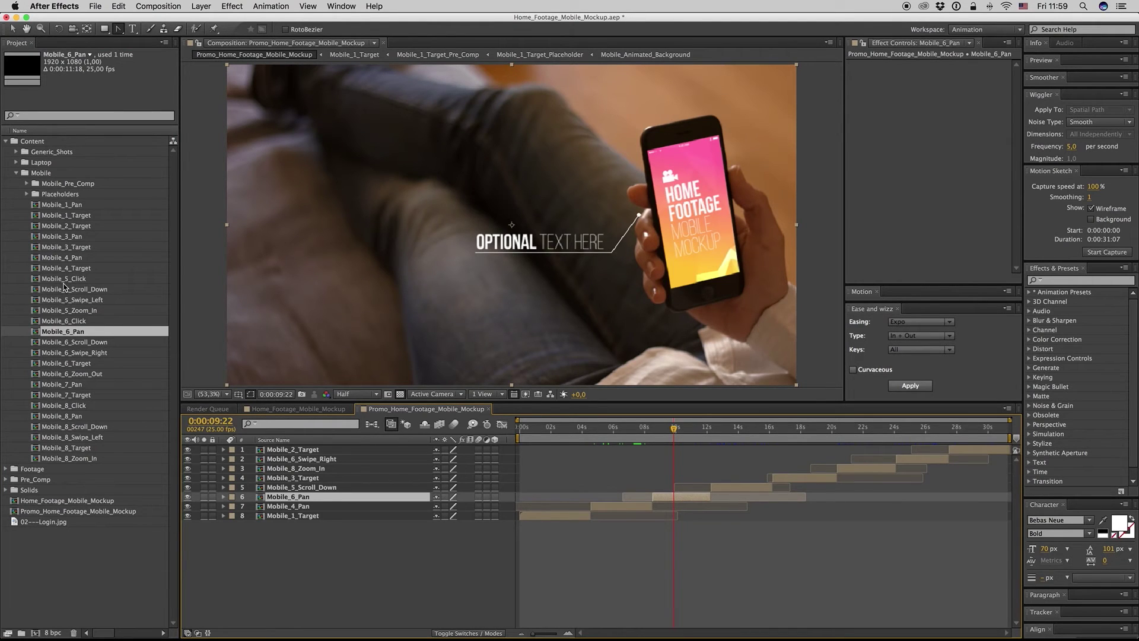
{"action": "left_click_drag", "start_coordinate": [64, 279], "coordinate": [569, 497]}
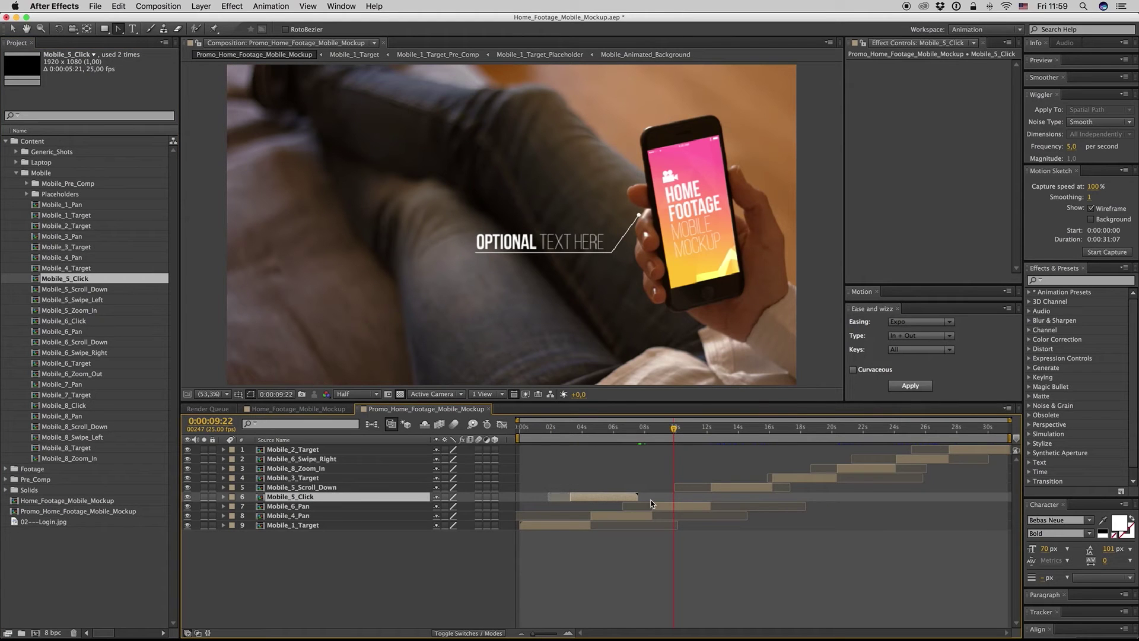
{"action": "left_click_drag", "start_coordinate": [638, 497], "coordinate": [704, 499]}
{"action": "scroll", "coordinate": [724, 522], "scroll_direction": "up", "scroll_amount": 4}
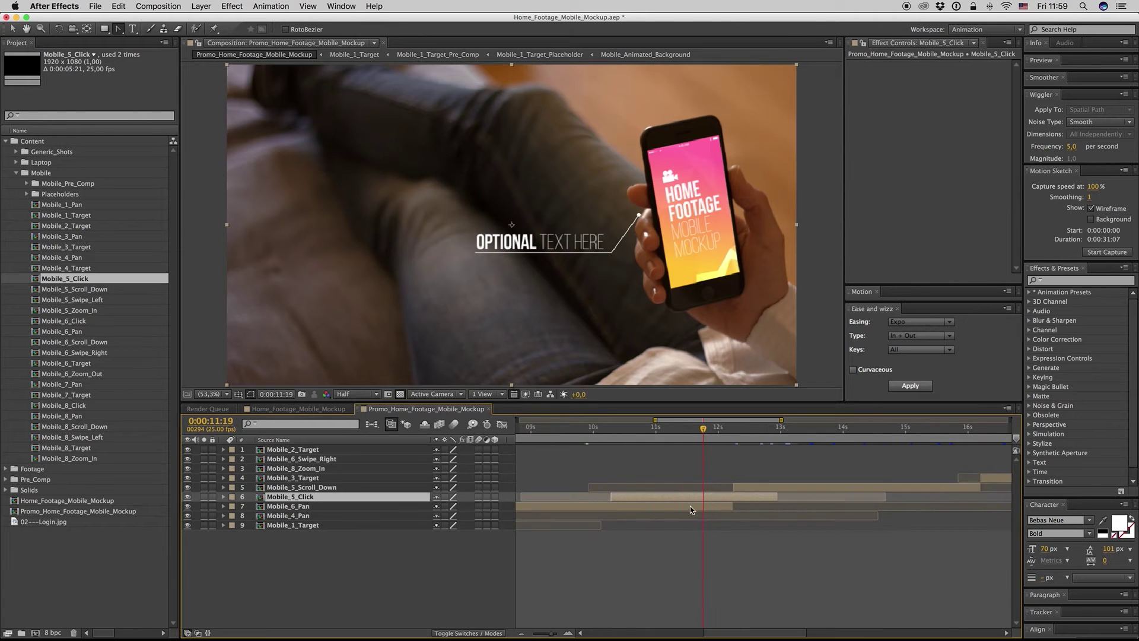
Shift Mobile_5_Click slightly earlier, then check the cut at 0:00:10:05, 0:00:10:10 and 0:00:11:04.
{"action": "left_click", "coordinate": [728, 507]}
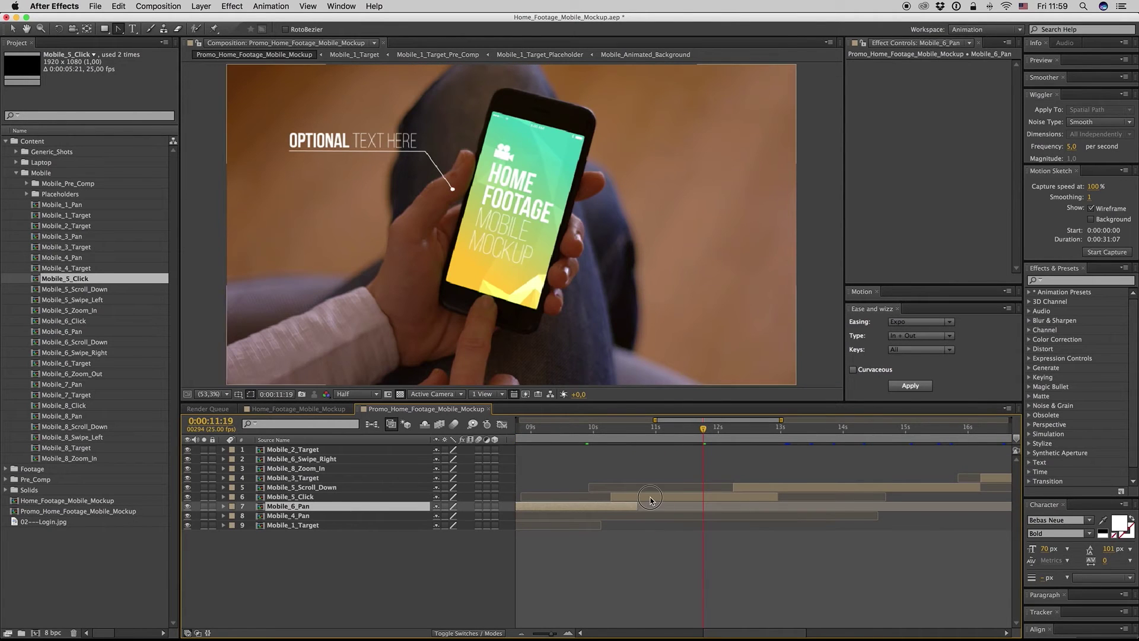
{"action": "left_click_drag", "start_coordinate": [636, 497], "coordinate": [607, 497]}
{"action": "scroll", "coordinate": [611, 502], "scroll_direction": "down", "scroll_amount": 3}
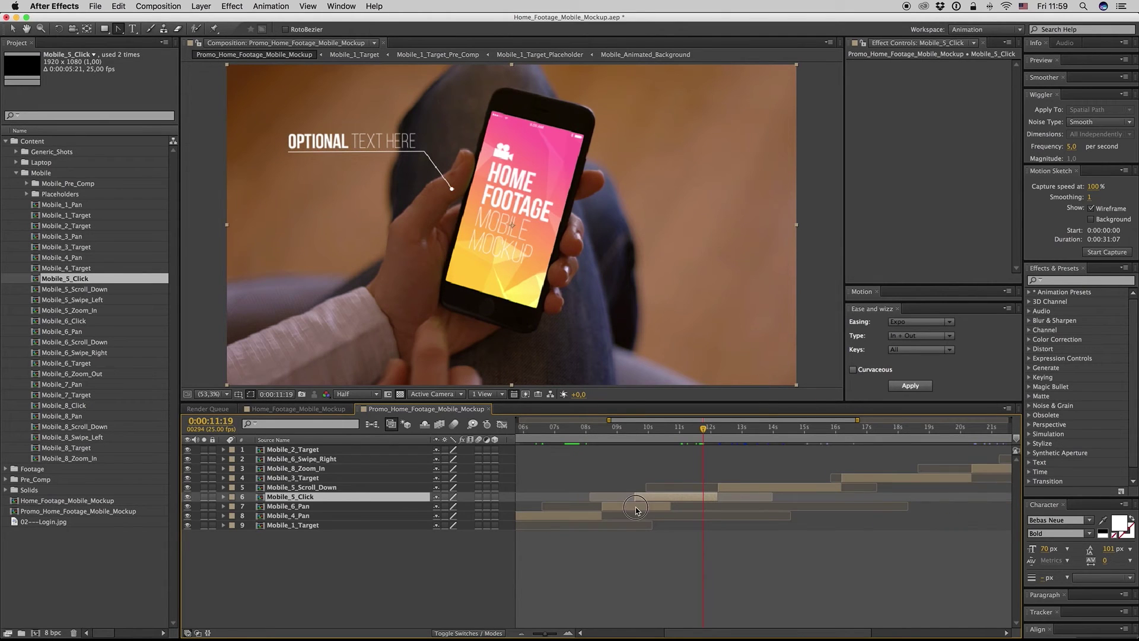
{"action": "left_click", "coordinate": [634, 508]}
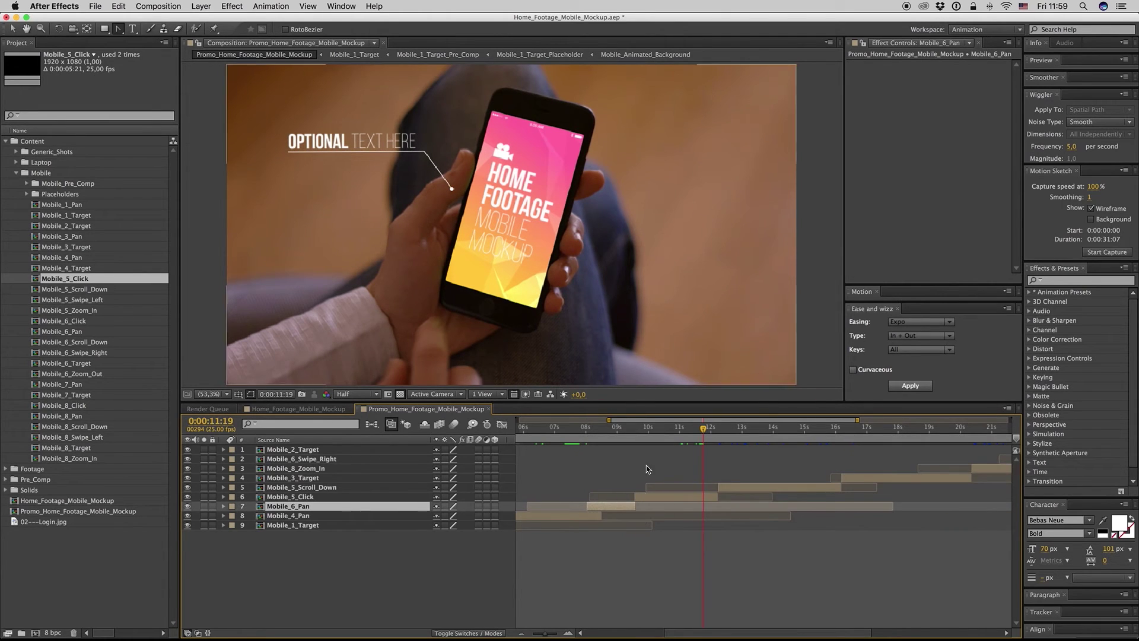
{"action": "left_click", "coordinate": [657, 428]}
{"action": "left_click", "coordinate": [661, 428]}
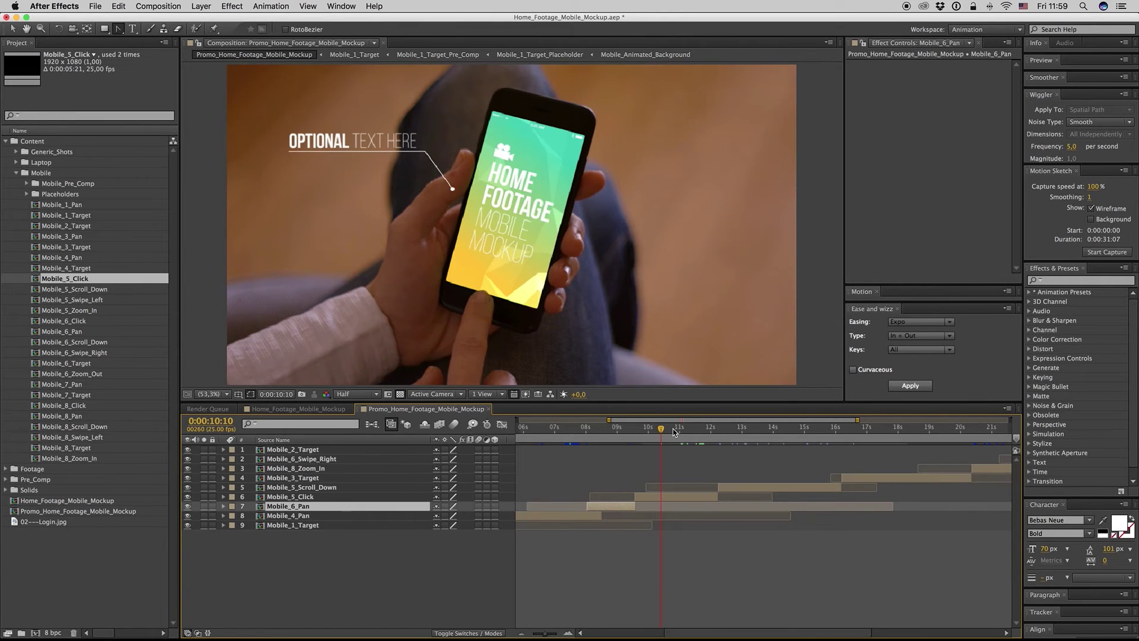
{"action": "left_click", "coordinate": [684, 429]}
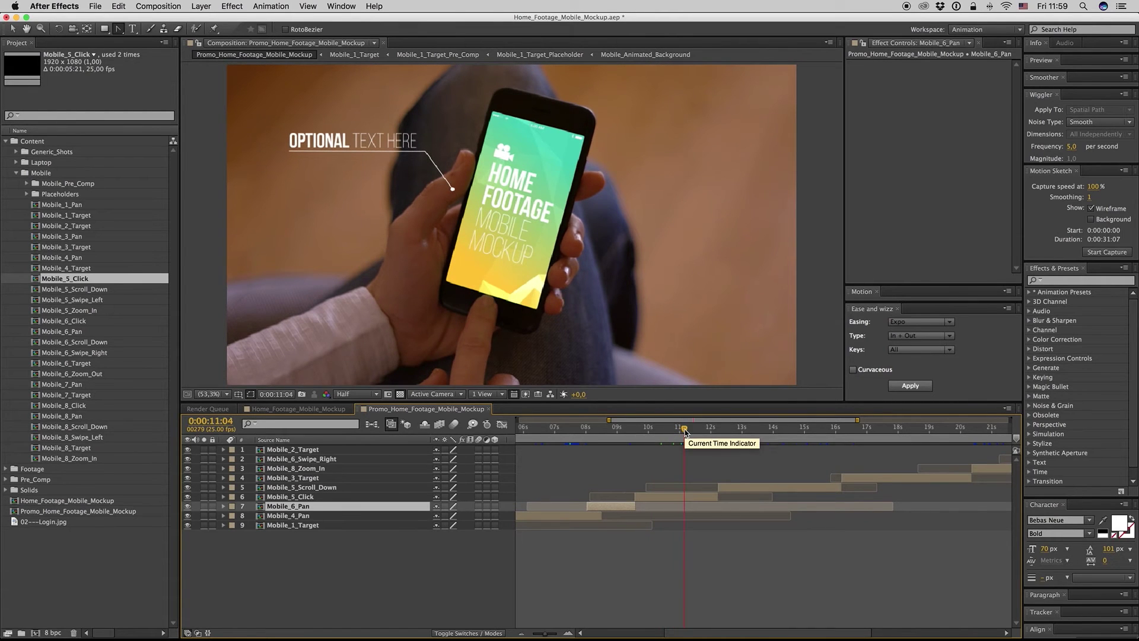
Inspect the Mobile_5_Click precomp, then open Mobile_5_Scroll_Down's placeholder pre-comp and preview its scroll.
{"action": "double_click", "coordinate": [685, 501]}
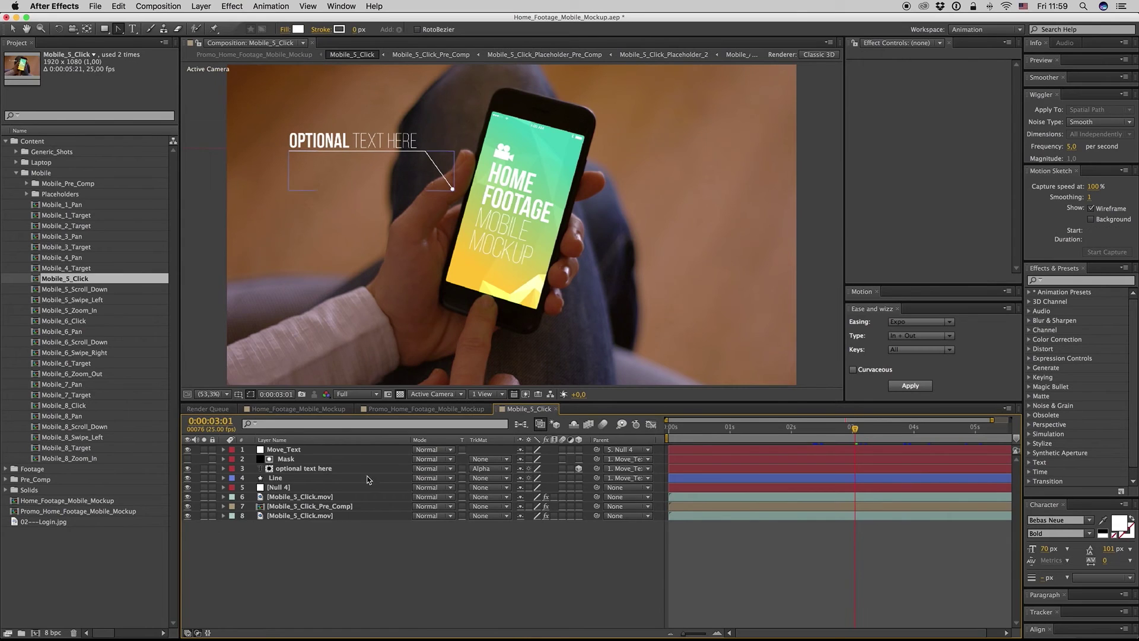
{"action": "left_click", "coordinate": [556, 409]}
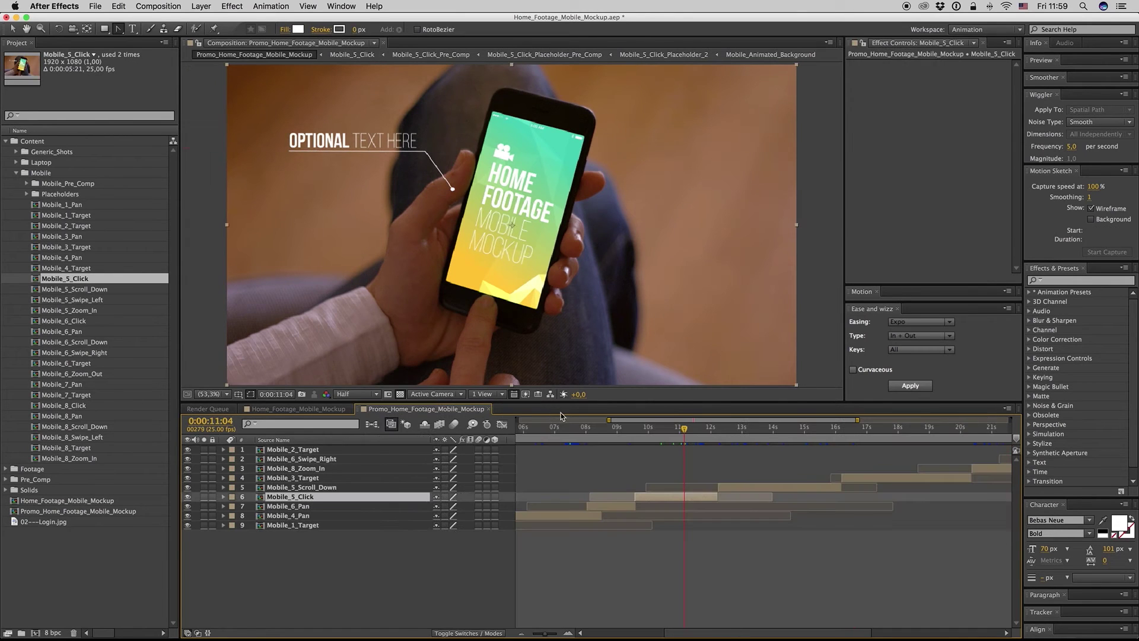
{"action": "left_click", "coordinate": [793, 427]}
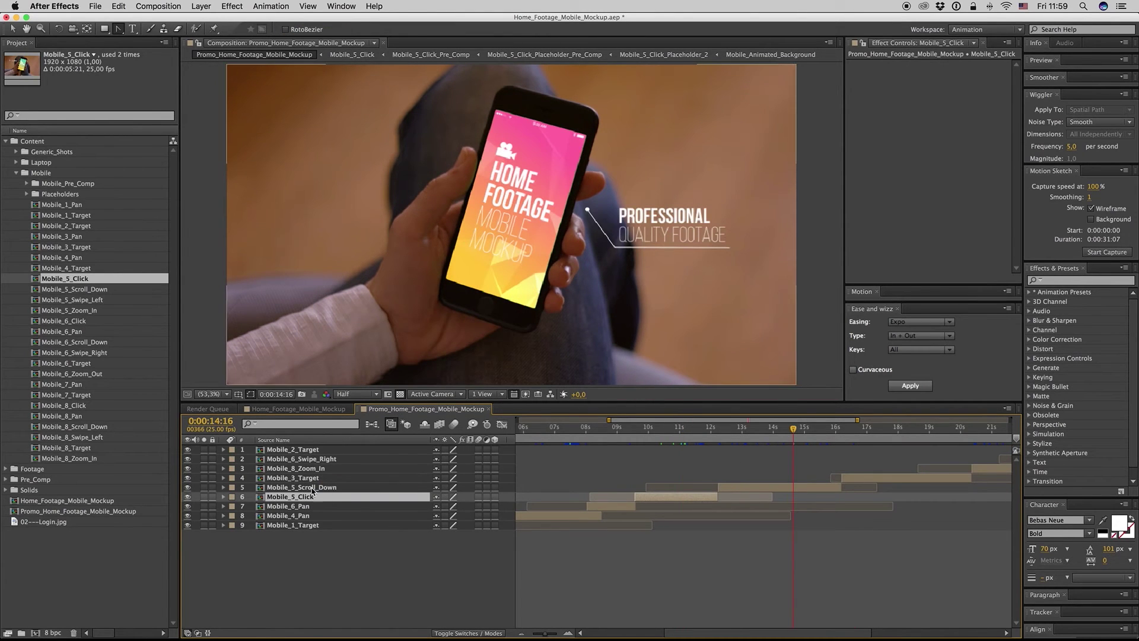
{"action": "double_click", "coordinate": [313, 488]}
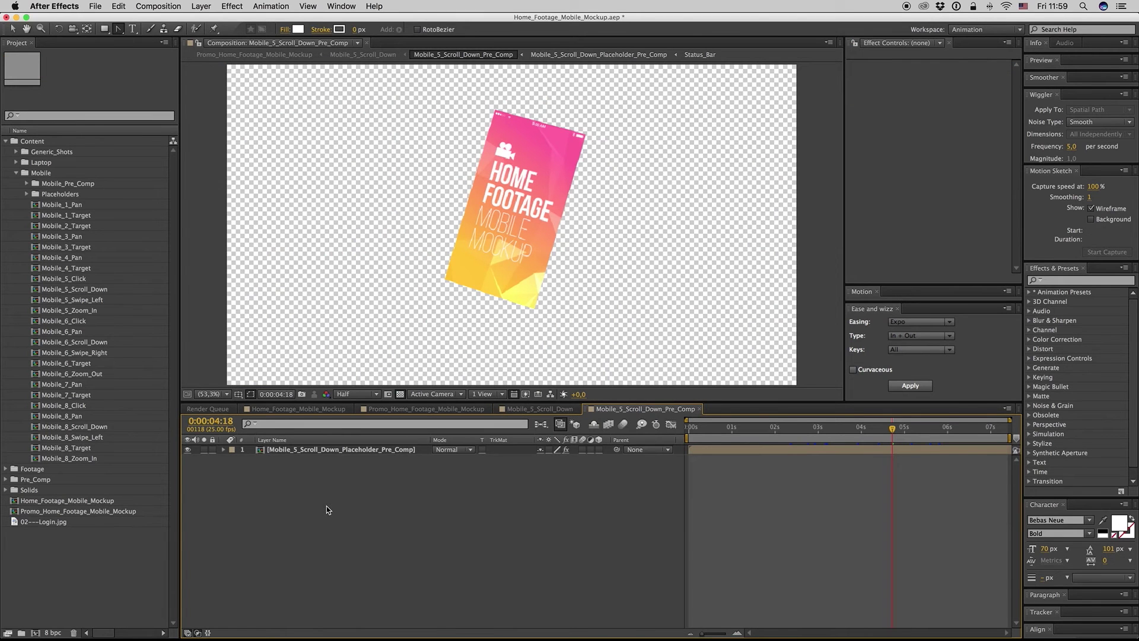
{"action": "double_click", "coordinate": [365, 449]}
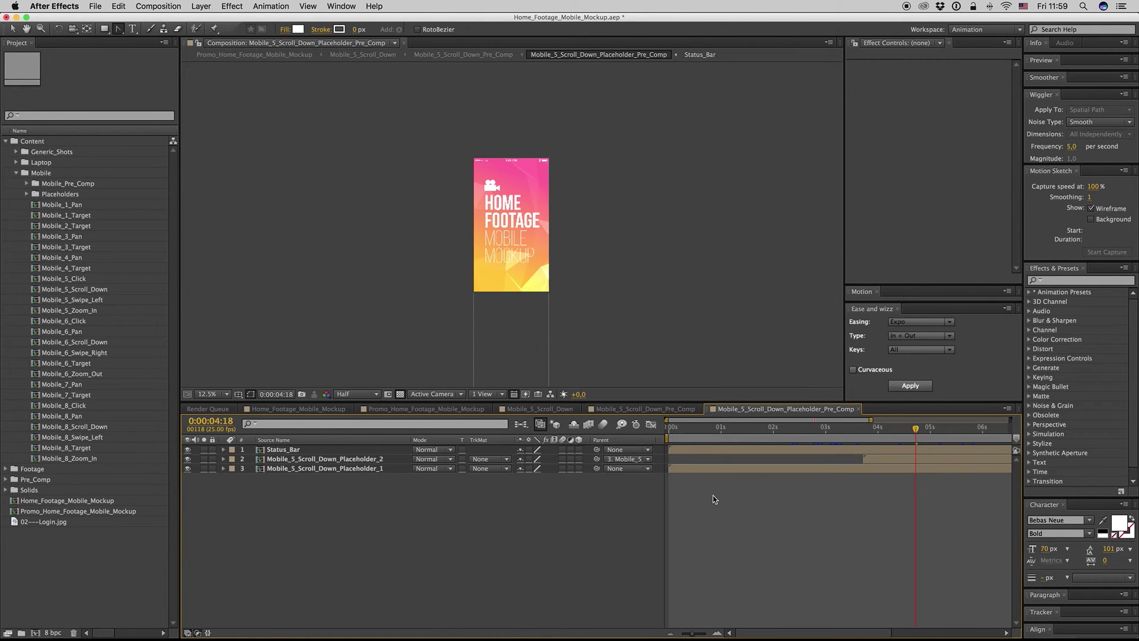
{"action": "left_click_drag", "start_coordinate": [855, 431], "coordinate": [860, 433]}
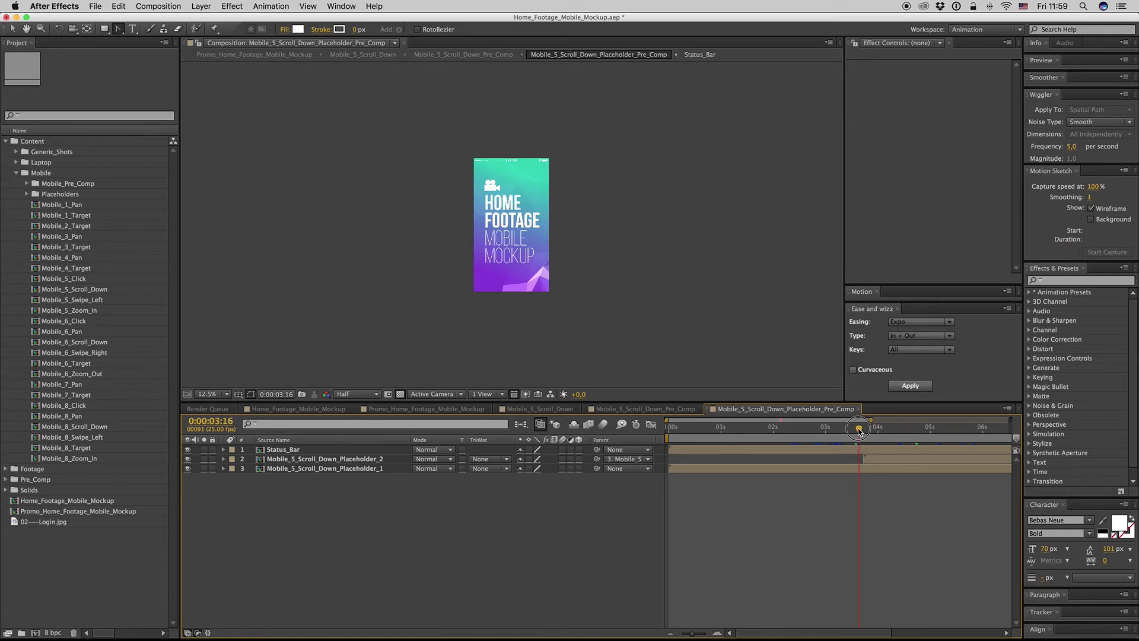
{"action": "key", "text": "space"}
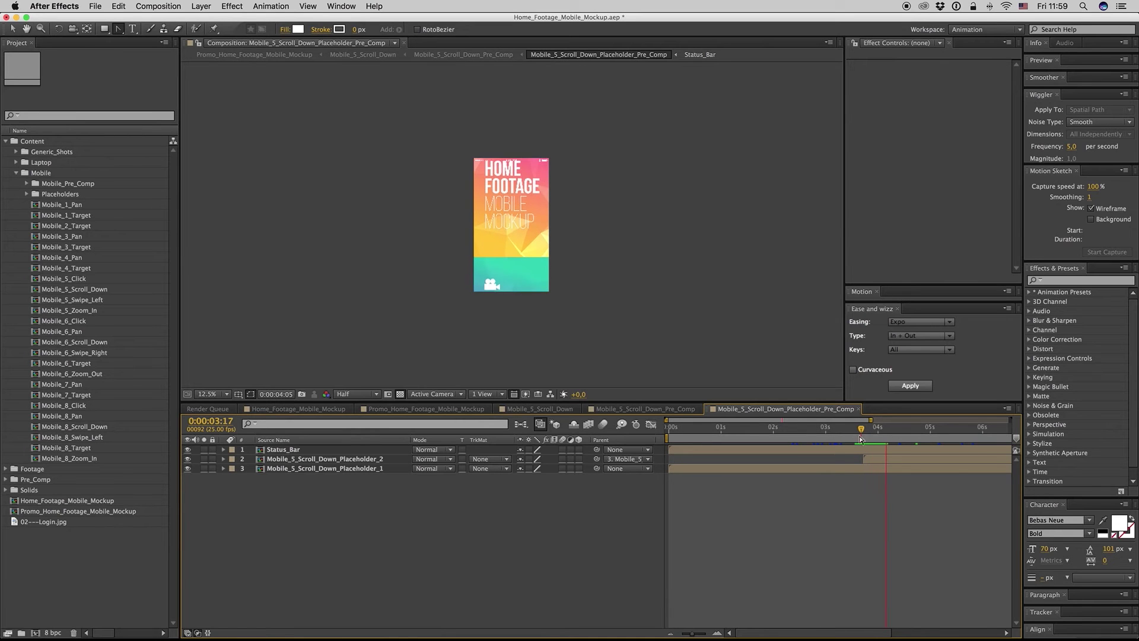
Inspect the Placeholder_1 and Placeholder_2 comps and check the pre-comps around 0:00:03:16–0:00:04:00.
{"action": "double_click", "coordinate": [870, 469]}
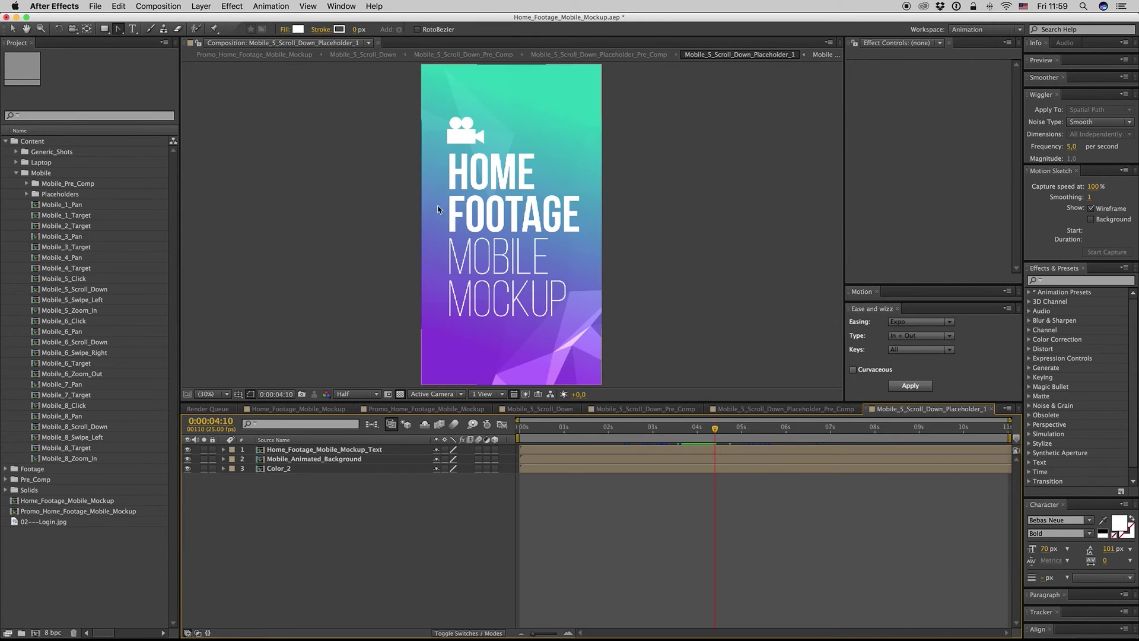
{"action": "left_click", "coordinate": [990, 409]}
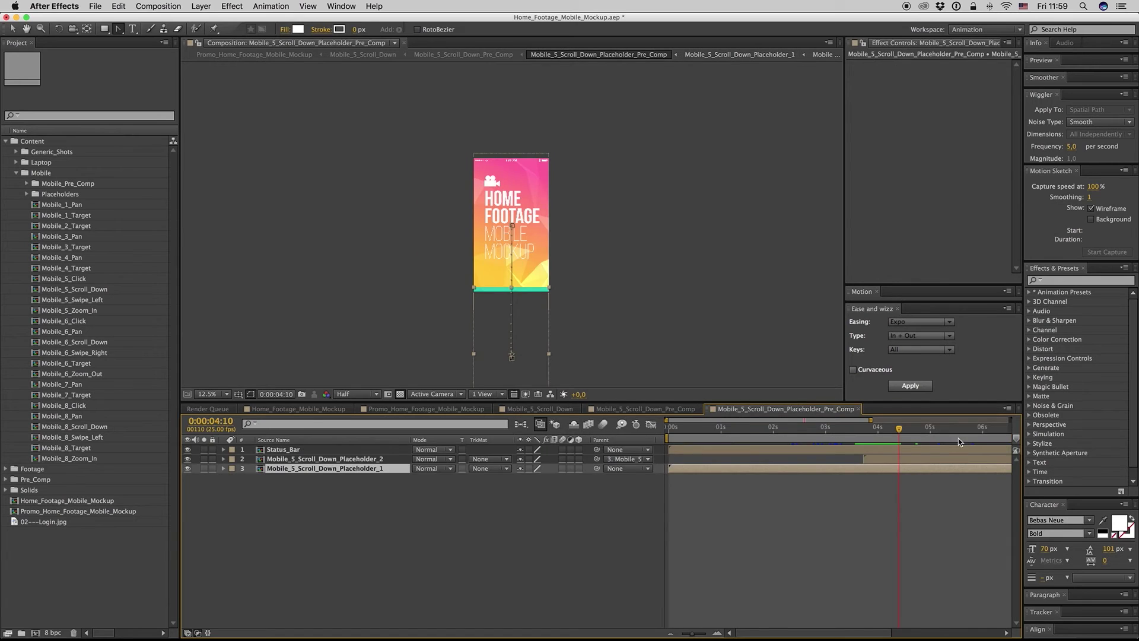
{"action": "double_click", "coordinate": [926, 461]}
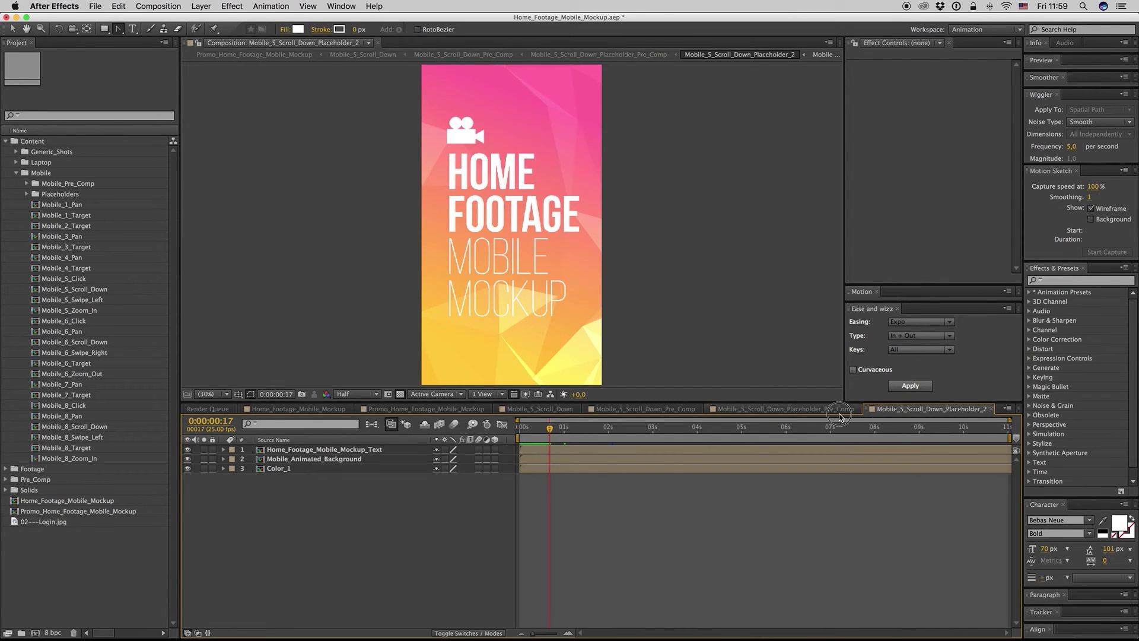
{"action": "left_click", "coordinate": [783, 409]}
{"action": "left_click_drag", "start_coordinate": [819, 429], "coordinate": [875, 433]}
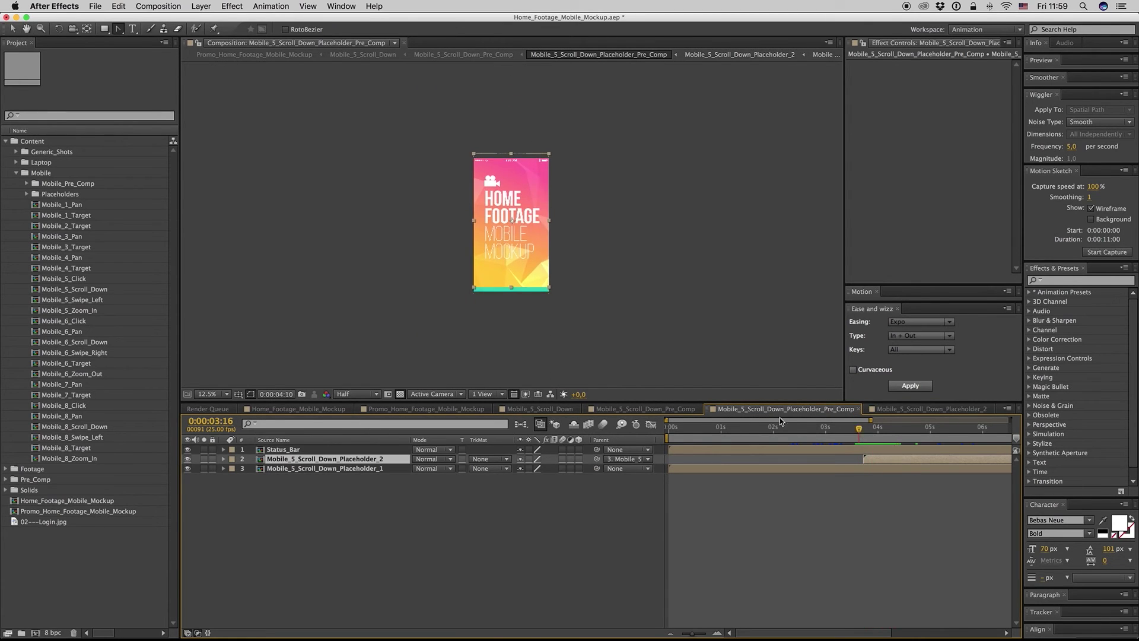
{"action": "left_click", "coordinate": [646, 409]}
{"action": "left_click", "coordinate": [546, 409]}
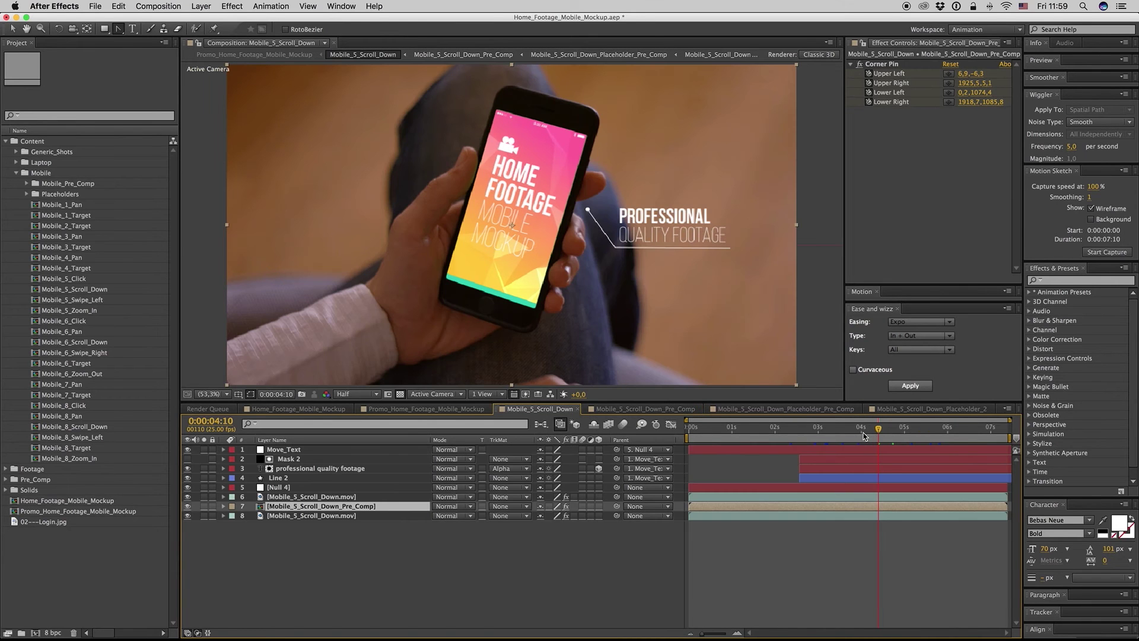
{"action": "left_click_drag", "start_coordinate": [865, 431], "coordinate": [862, 434]}
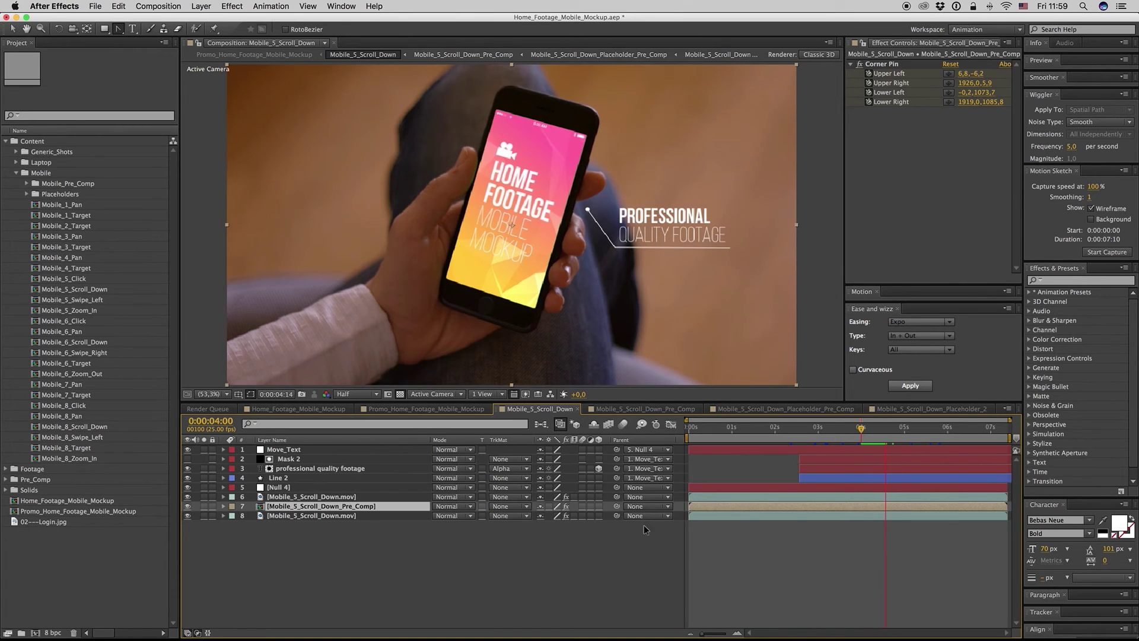
Close the extra pre-comp and placeholder timeline tabs.
{"action": "left_click", "coordinate": [664, 409]}
{"action": "left_click", "coordinate": [701, 409]}
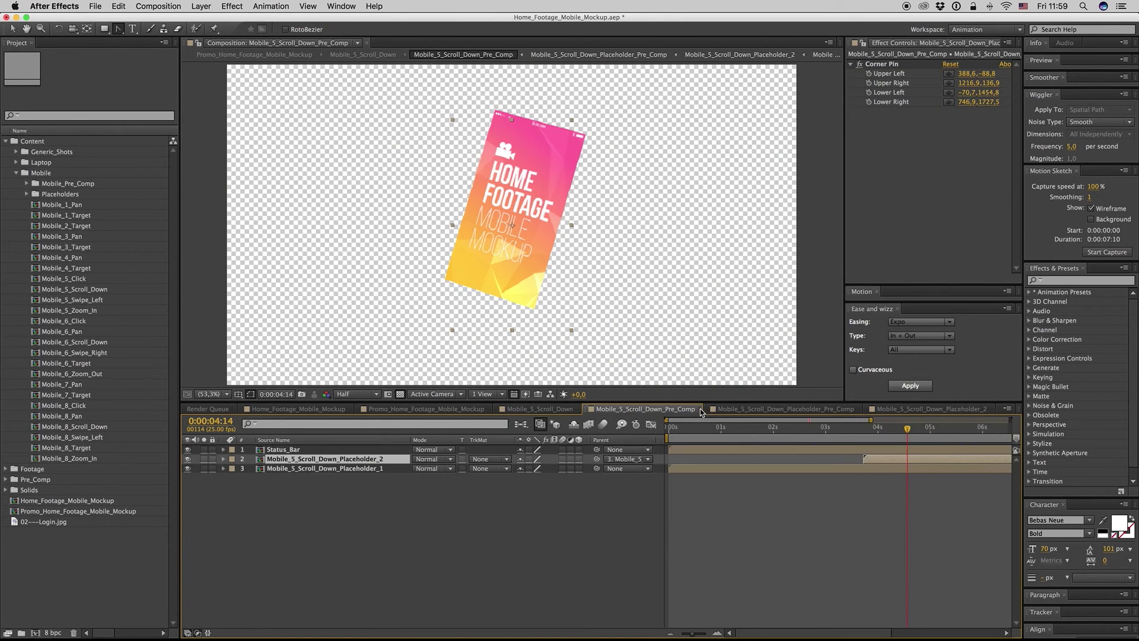
{"action": "left_click", "coordinate": [737, 410]}
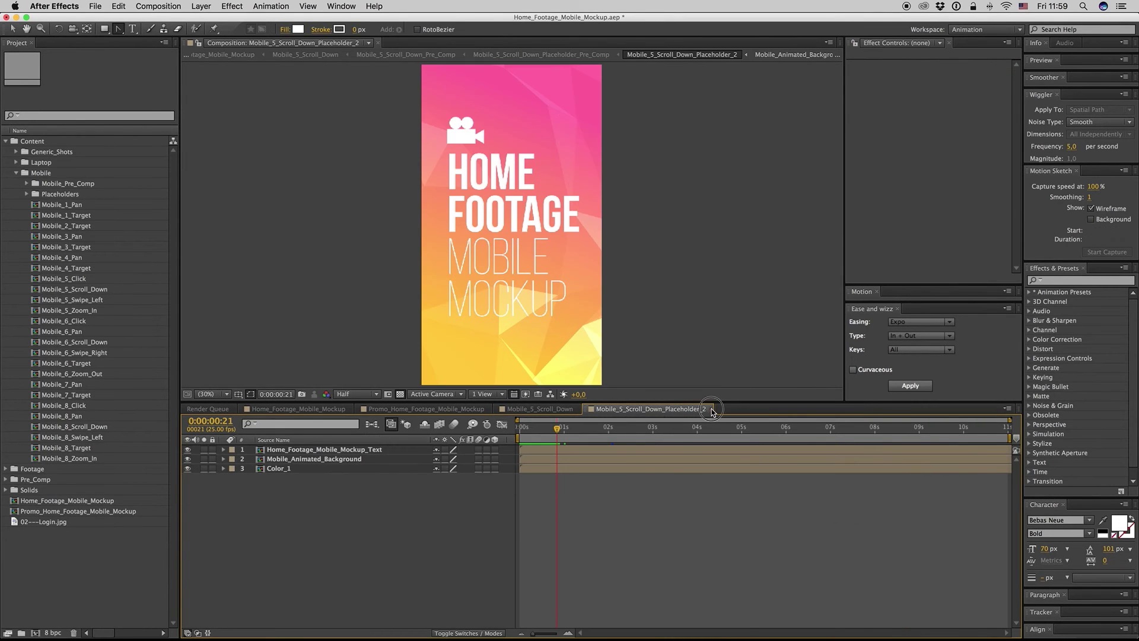
{"action": "left_click", "coordinate": [710, 409]}
Close the Mobile_5_Scroll_Down tab and scrub the promo's shots through to the final phone-on-desk shot near 30 seconds.
{"action": "left_click", "coordinate": [578, 409]}
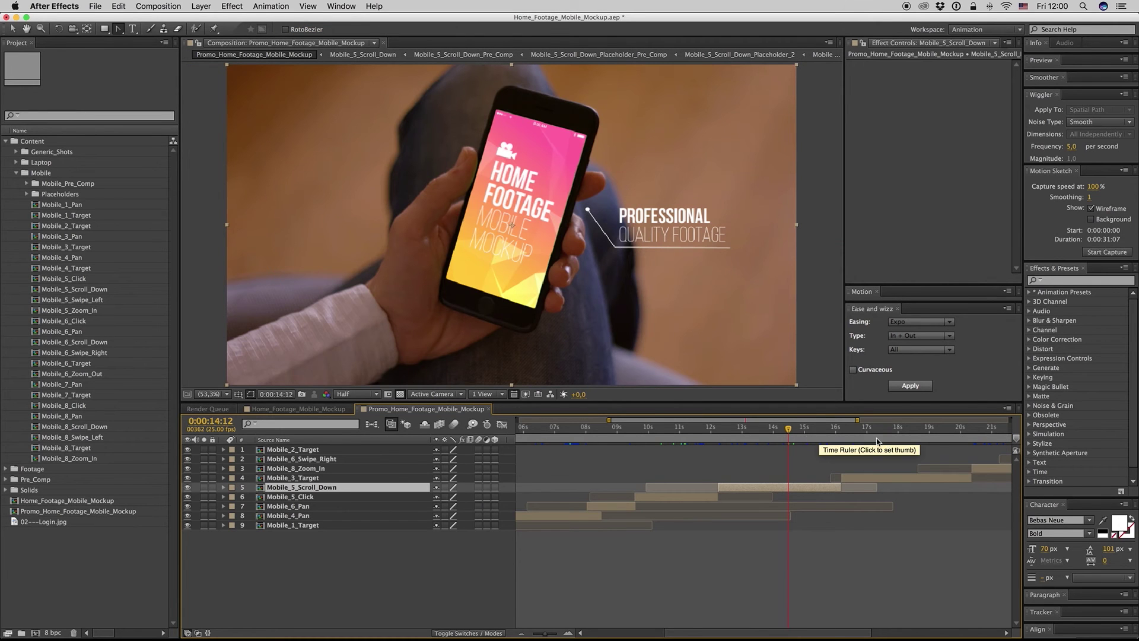
{"action": "left_click", "coordinate": [902, 431]}
{"action": "scroll", "coordinate": [902, 431], "scroll_direction": "down", "scroll_amount": 5}
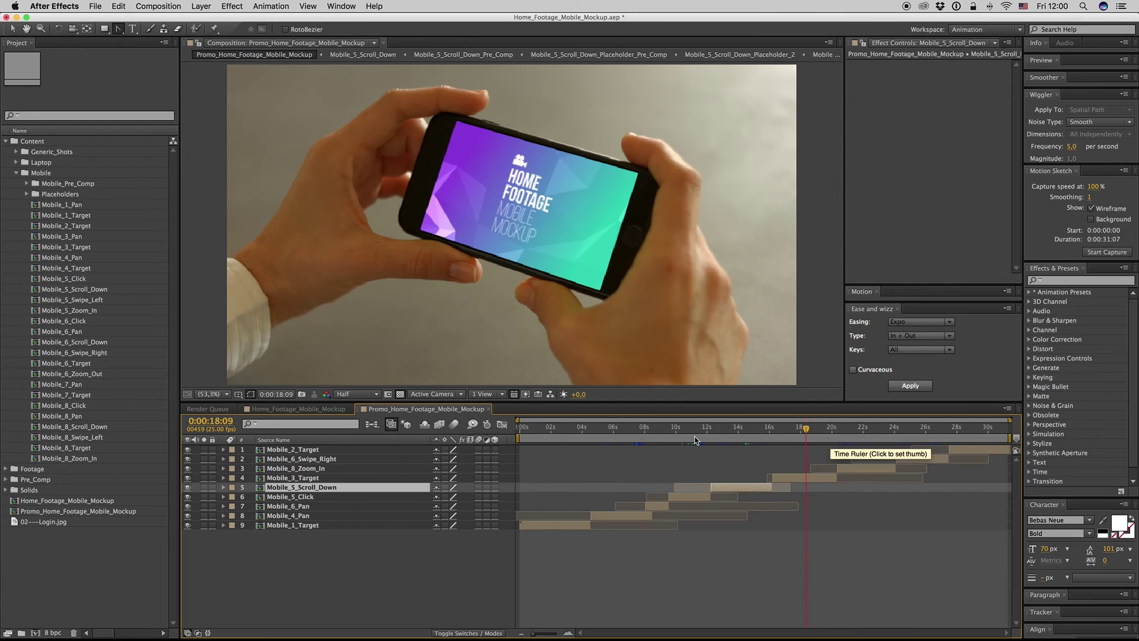
{"action": "left_click", "coordinate": [552, 435]}
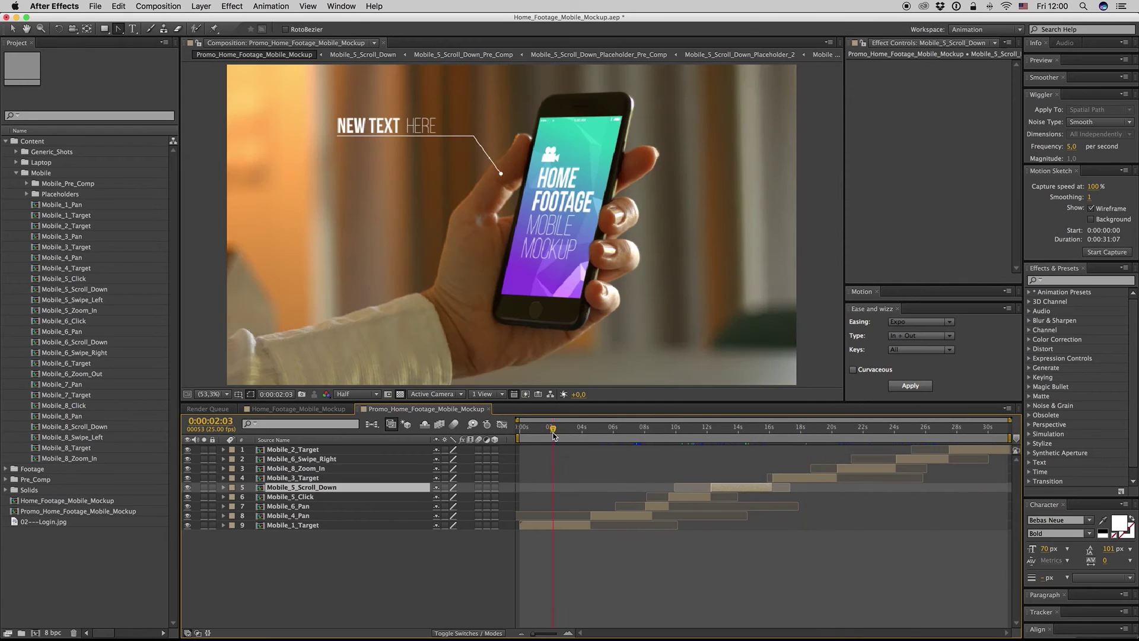
{"action": "left_click", "coordinate": [621, 429]}
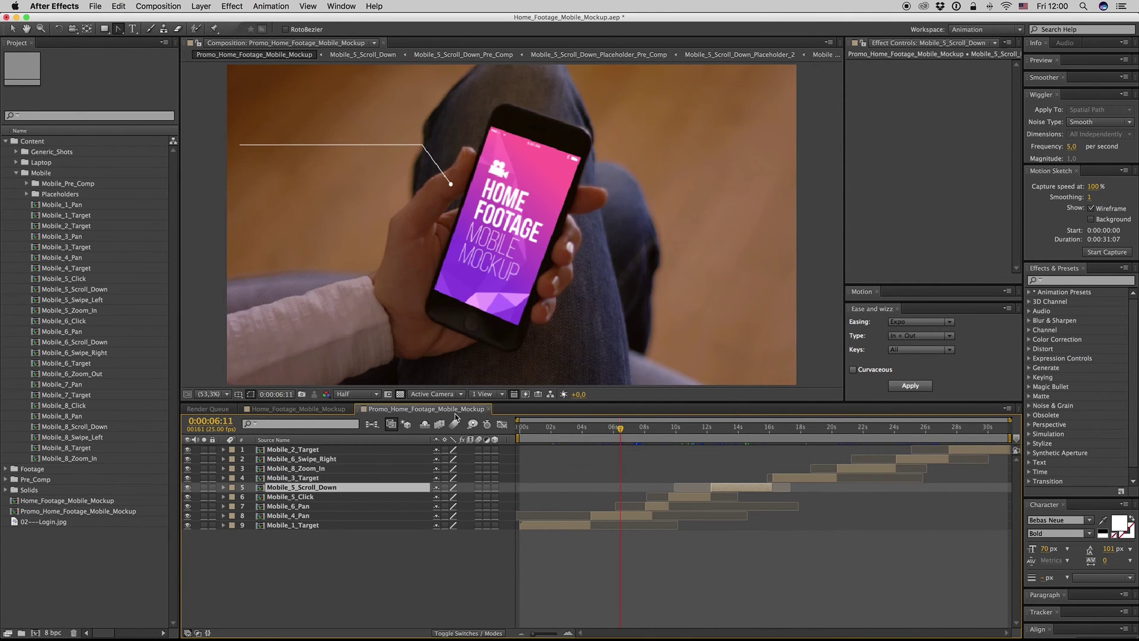
{"action": "left_click", "coordinate": [987, 430]}
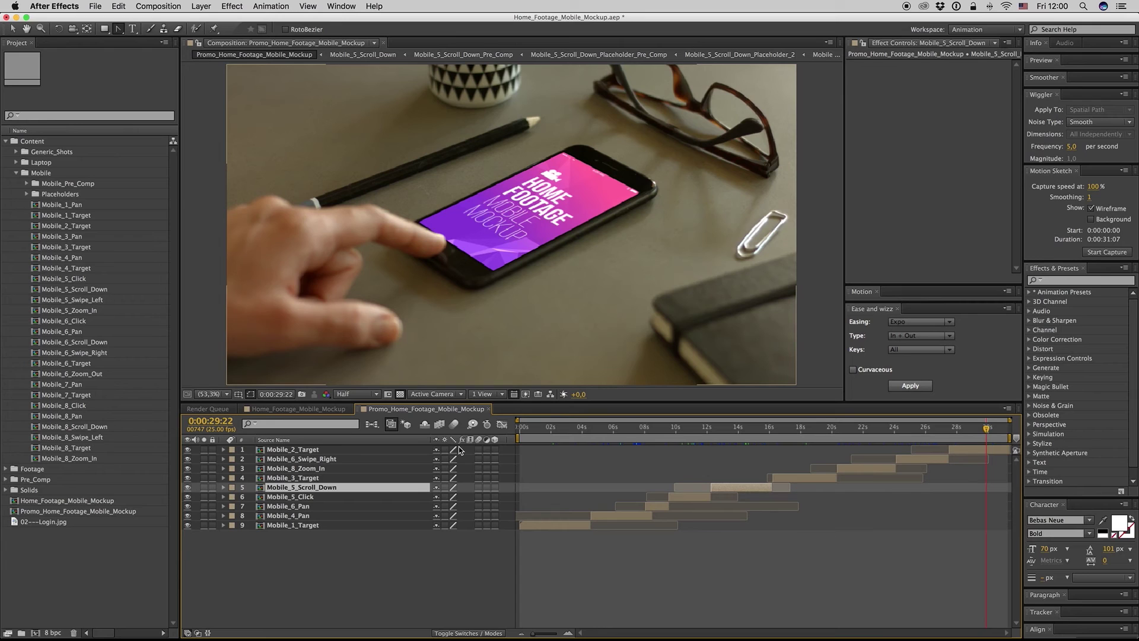
{"action": "left_click", "coordinate": [637, 541]}
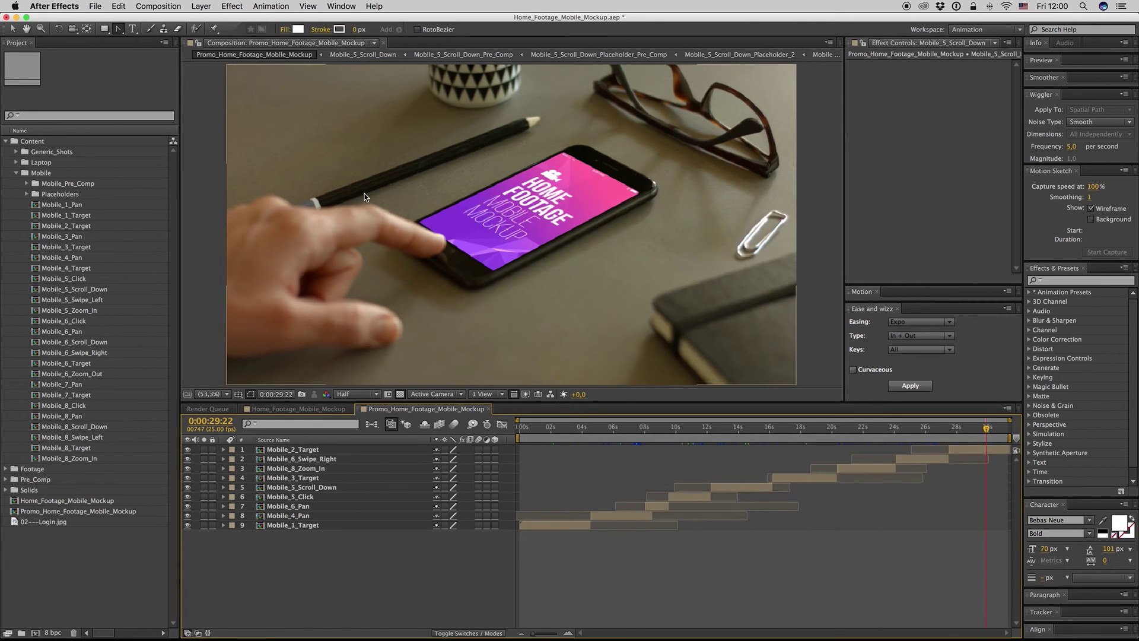
Add the promo composition to the Render Queue and set its output format to QuickTime.
{"action": "left_click", "coordinate": [160, 7]}
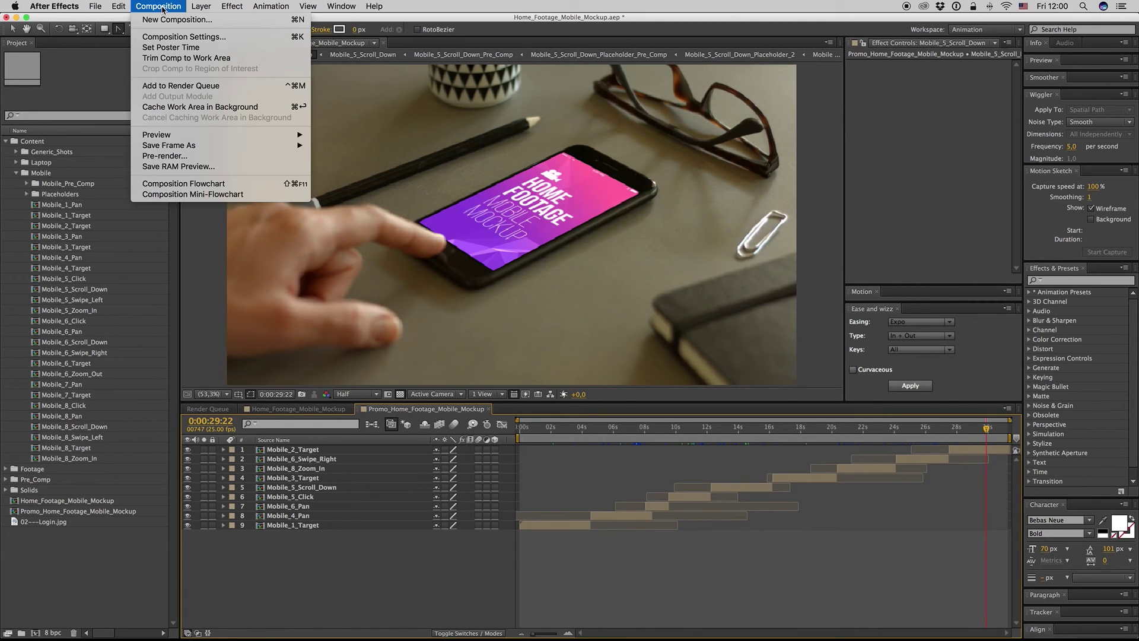
{"action": "left_click", "coordinate": [183, 87]}
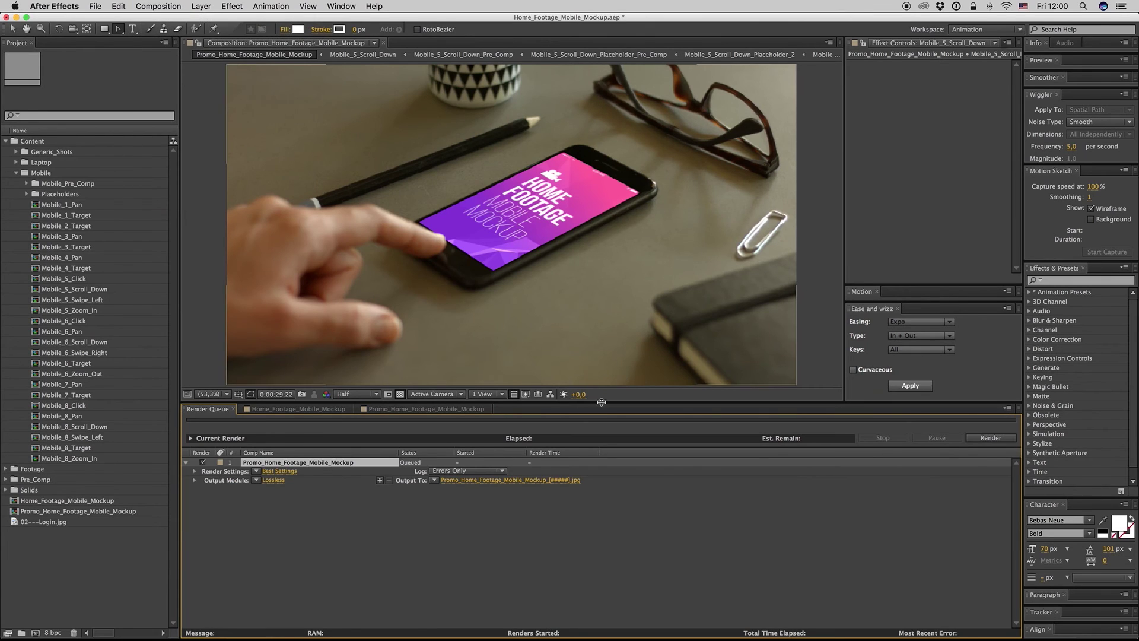
{"action": "left_click", "coordinate": [271, 480]}
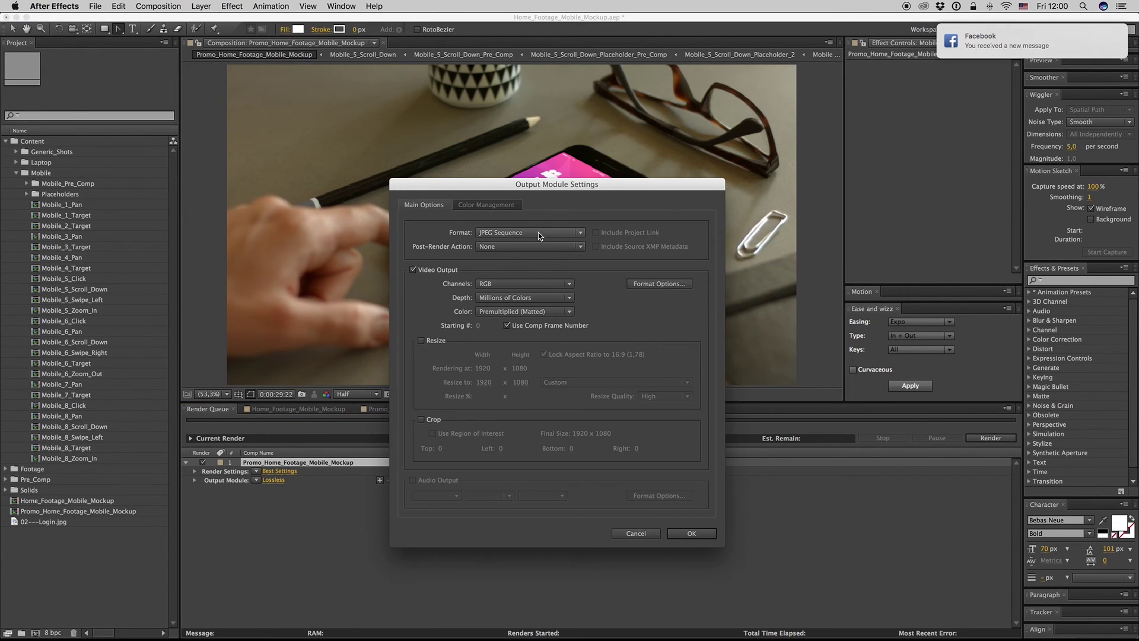
{"action": "left_click", "coordinate": [523, 233]}
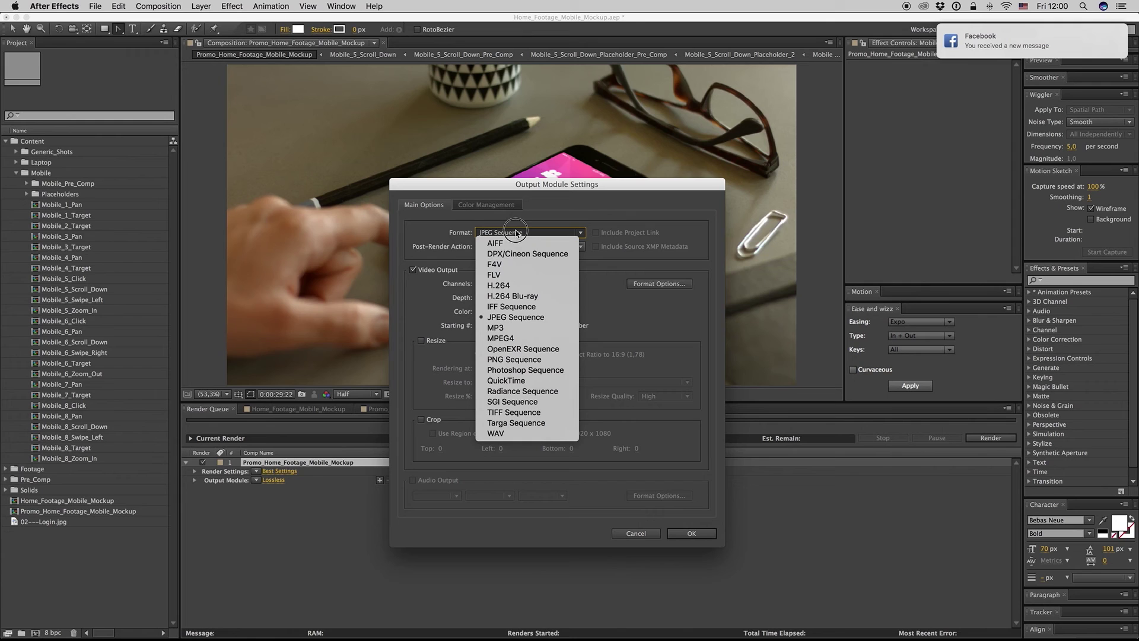
{"action": "left_click", "coordinate": [529, 382]}
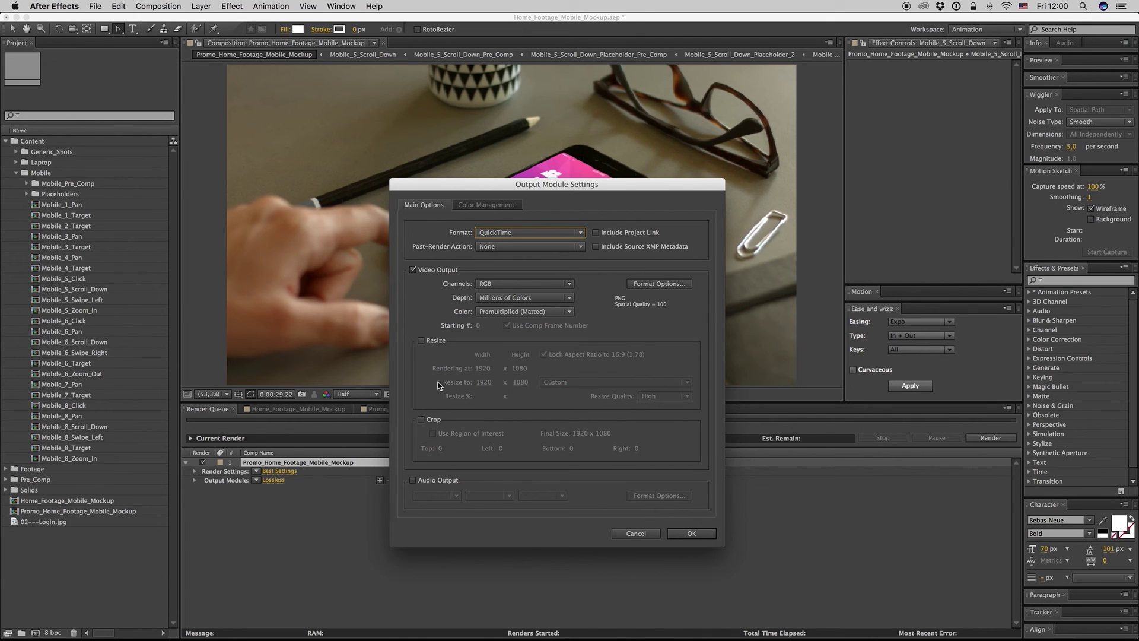
Enable audio output and leave Resize turned off.
{"action": "left_click", "coordinate": [413, 481]}
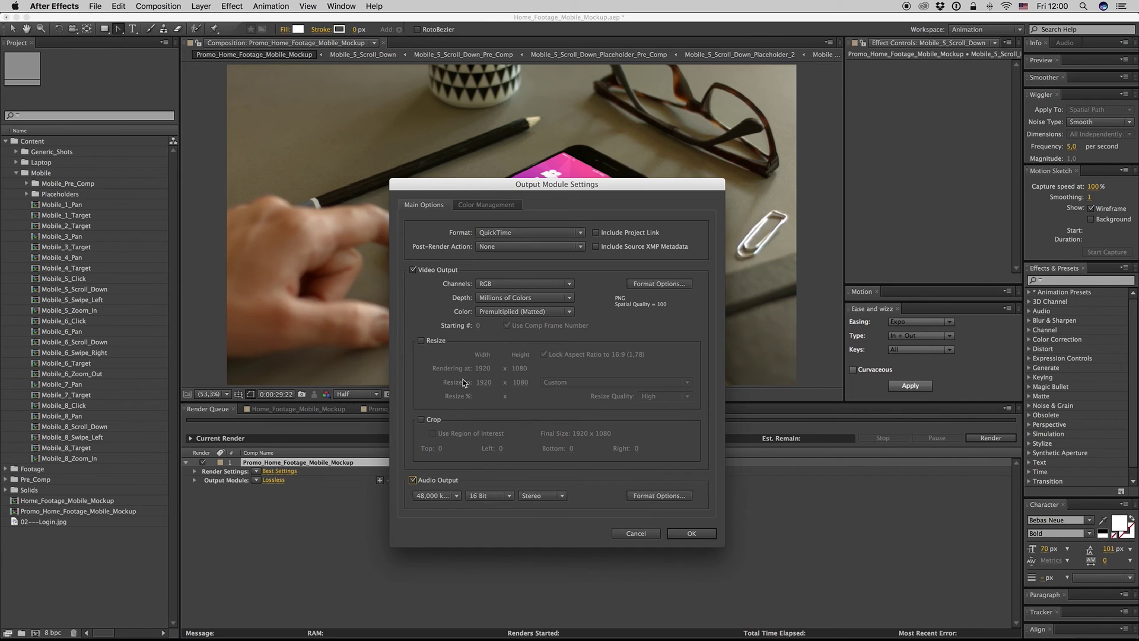
{"action": "left_click", "coordinate": [421, 340]}
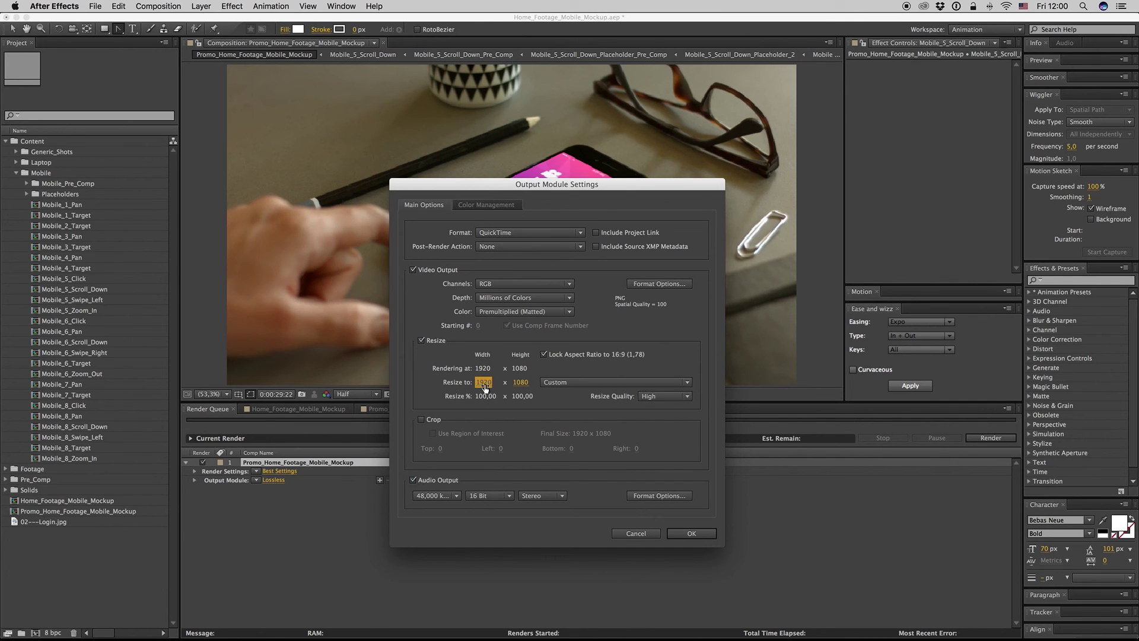
{"action": "left_click", "coordinate": [483, 383]}
{"action": "left_click", "coordinate": [422, 341]}
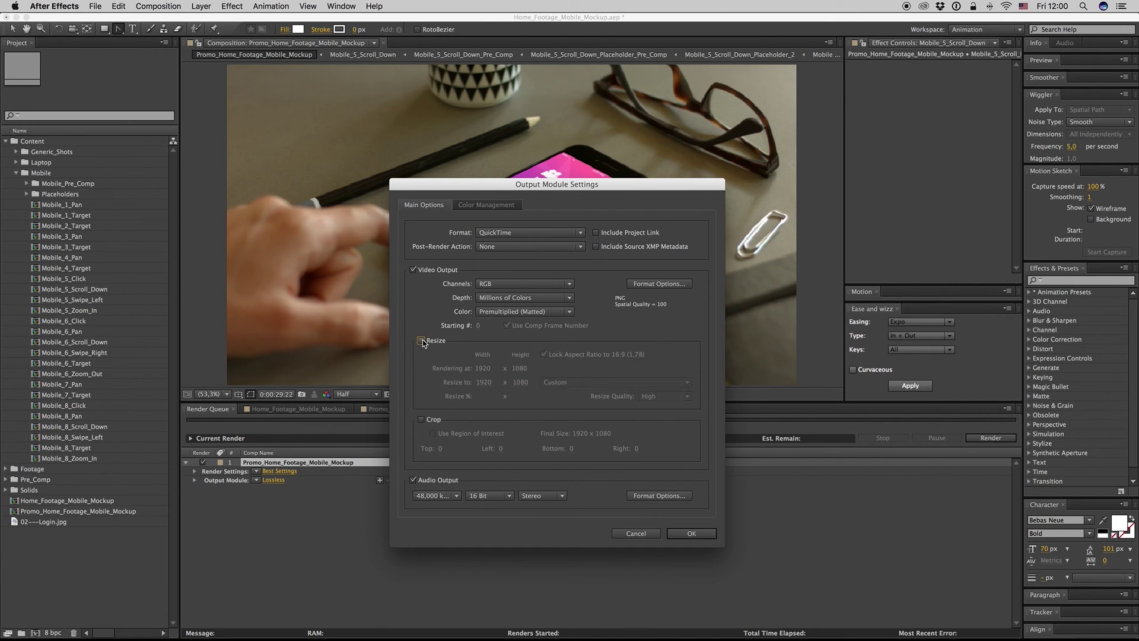
Check the QuickTime format options, keeping PNG as the video codec.
{"action": "left_click", "coordinate": [662, 285]}
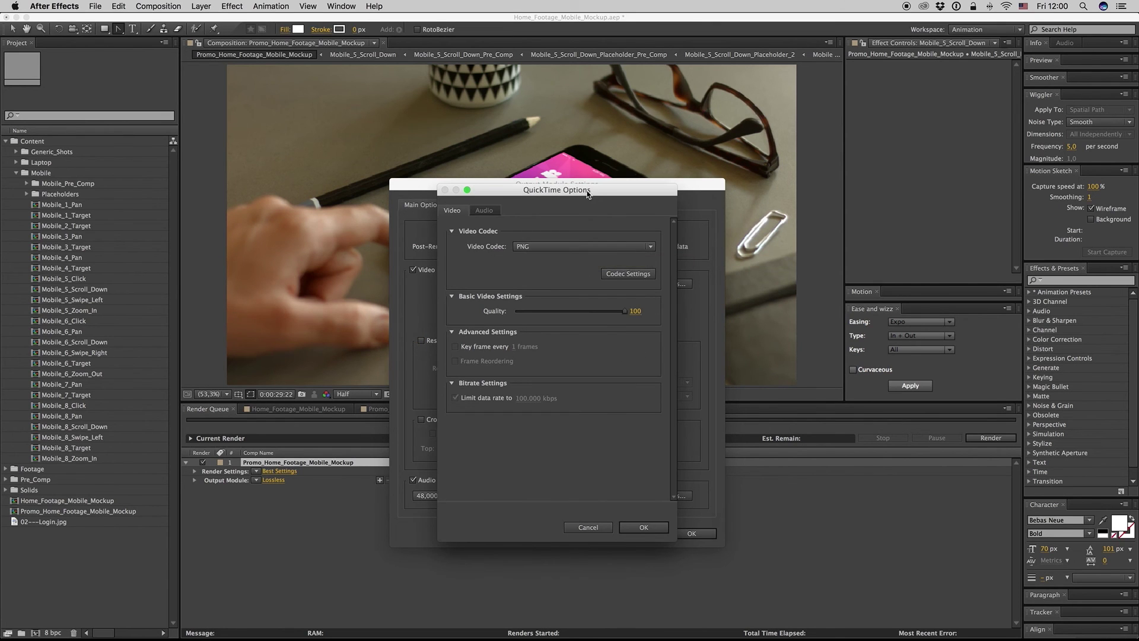
{"action": "left_click_drag", "start_coordinate": [589, 194], "coordinate": [754, 196]}
{"action": "left_click", "coordinate": [733, 250]}
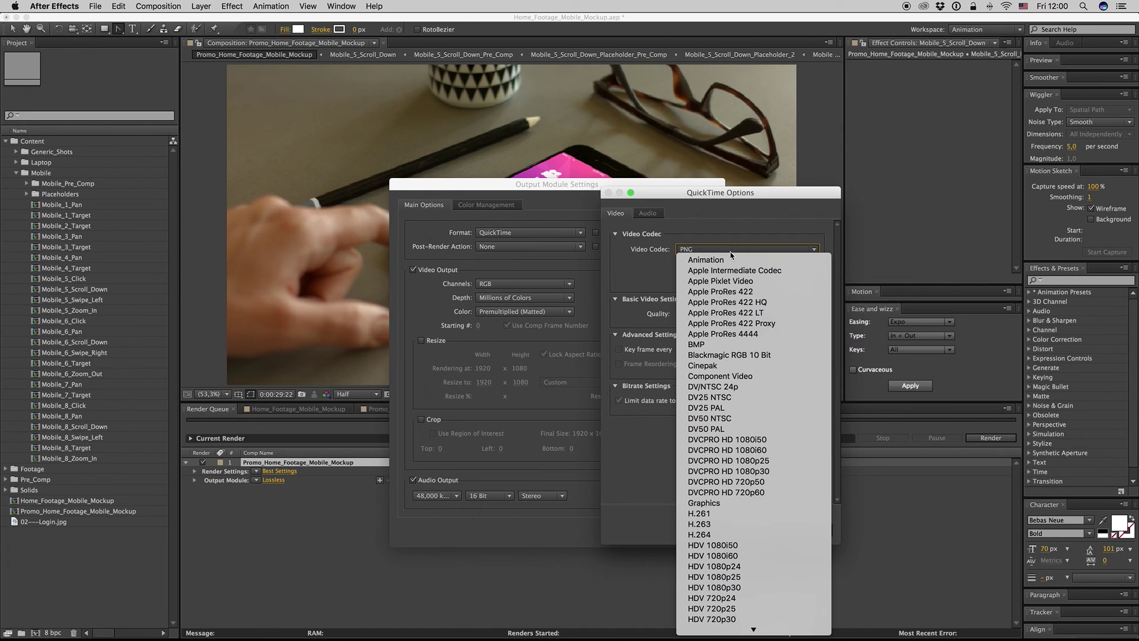
{"action": "left_click", "coordinate": [657, 253]}
{"action": "left_click", "coordinate": [775, 525]}
Switch the output format to H.264 with a 20 Mbps target bitrate.
{"action": "left_click", "coordinate": [522, 232]}
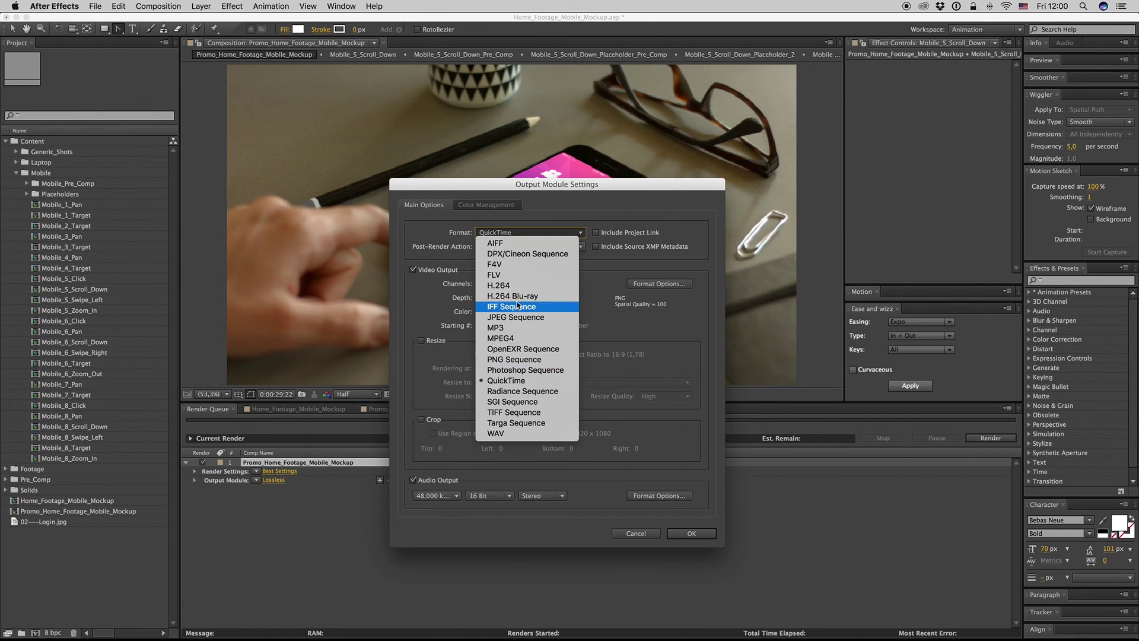
{"action": "left_click", "coordinate": [498, 285]}
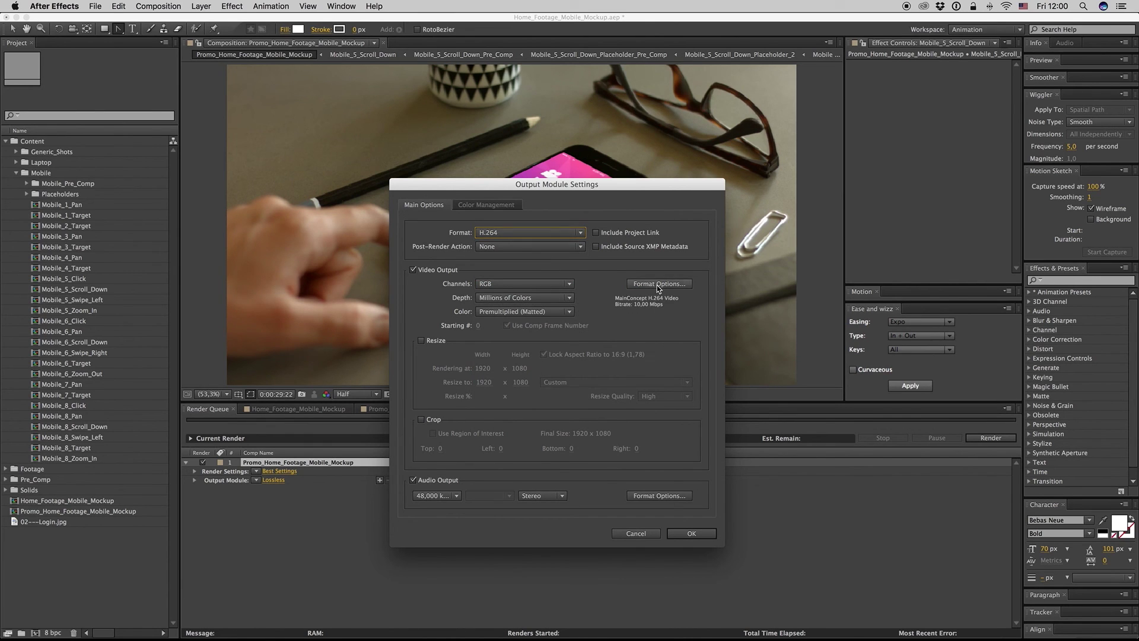
{"action": "left_click", "coordinate": [659, 285]}
{"action": "left_click", "coordinate": [805, 340]}
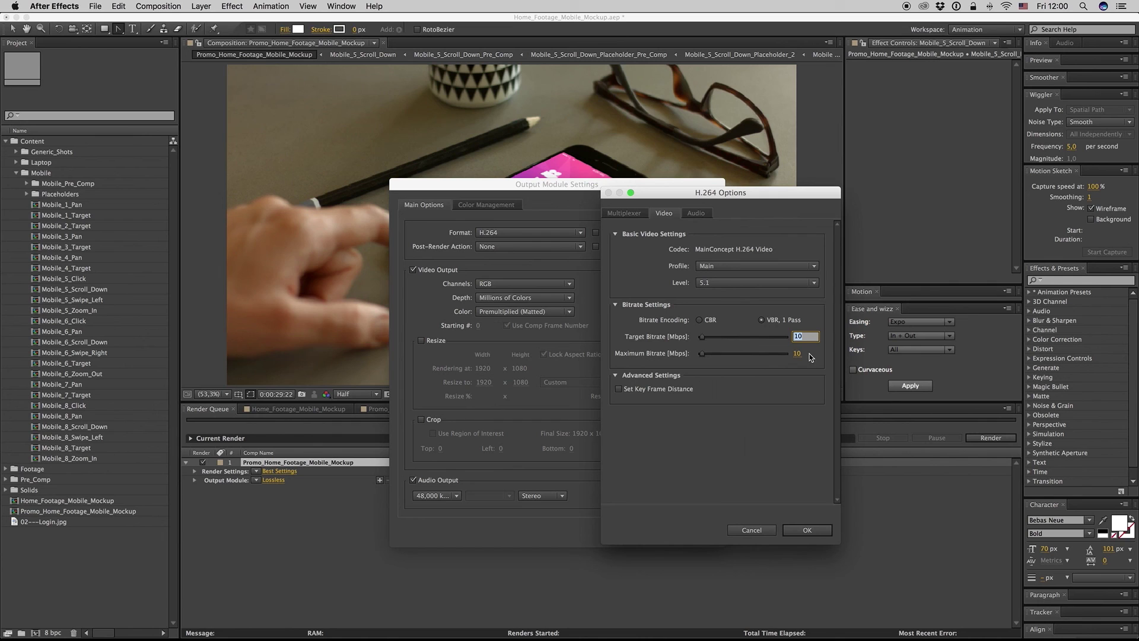
{"action": "type", "text": "20"}
{"action": "key", "text": "Tab"}
{"action": "left_click", "coordinate": [808, 529]}
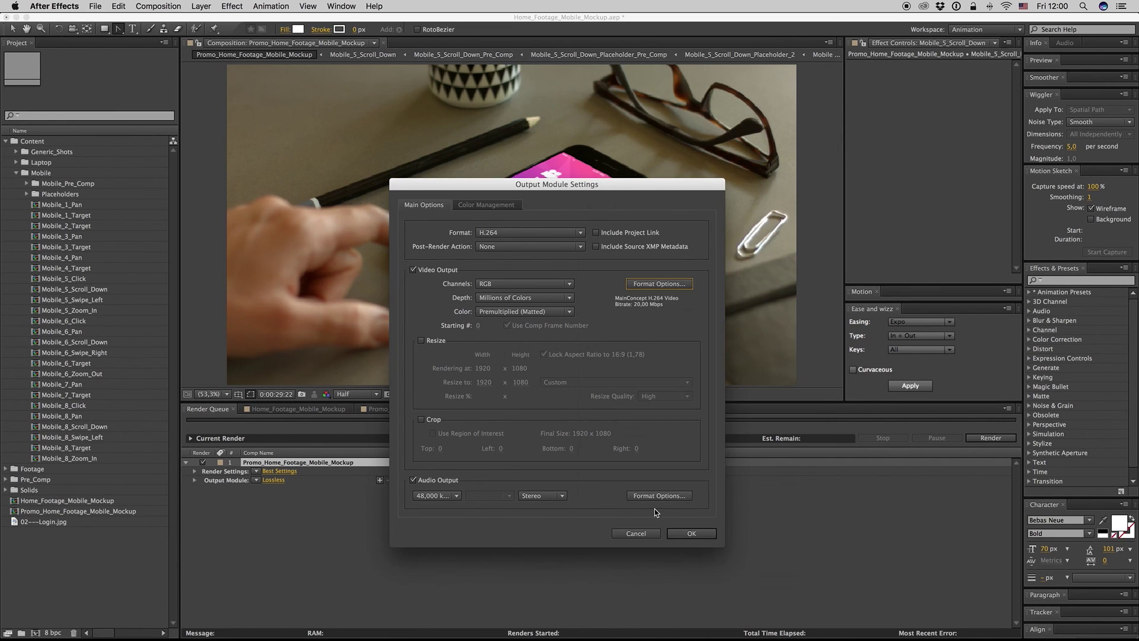
Confirm the H.264 output module, then return to the promo timeline at its 2-second shot.
{"action": "left_click", "coordinate": [692, 533]}
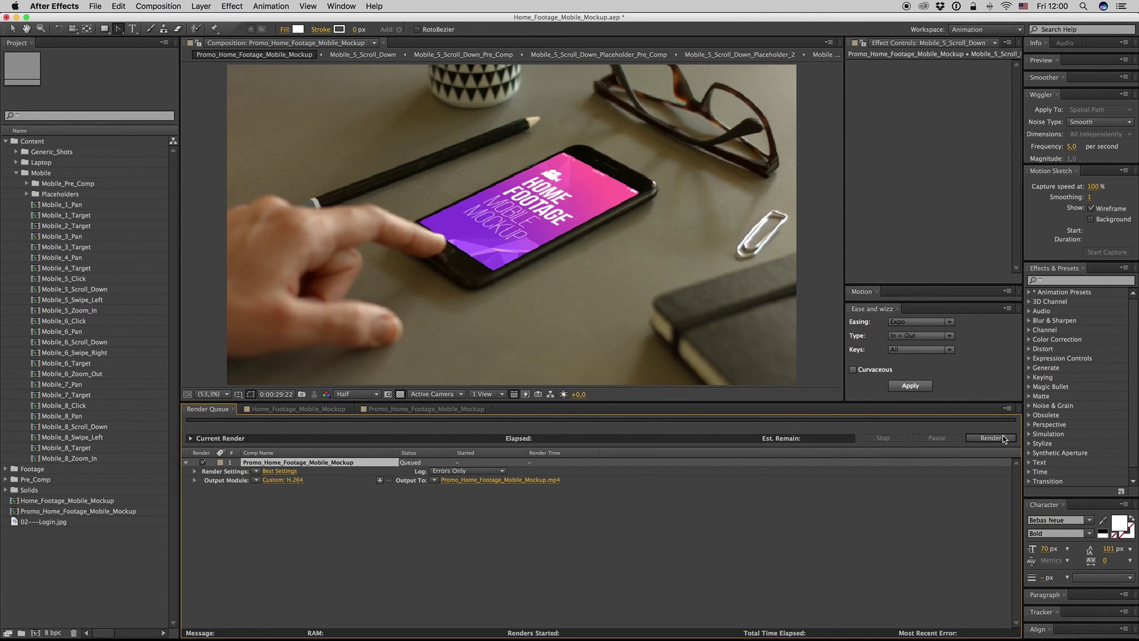
{"action": "left_click", "coordinate": [350, 497]}
{"action": "left_click", "coordinate": [288, 409]}
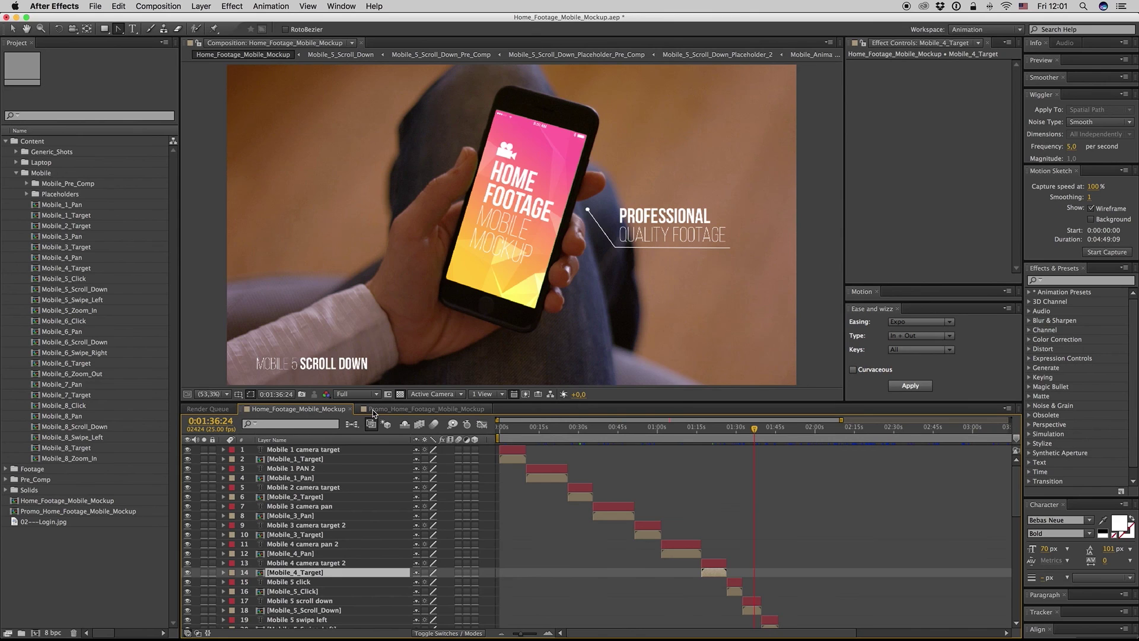
{"action": "left_click", "coordinate": [403, 410]}
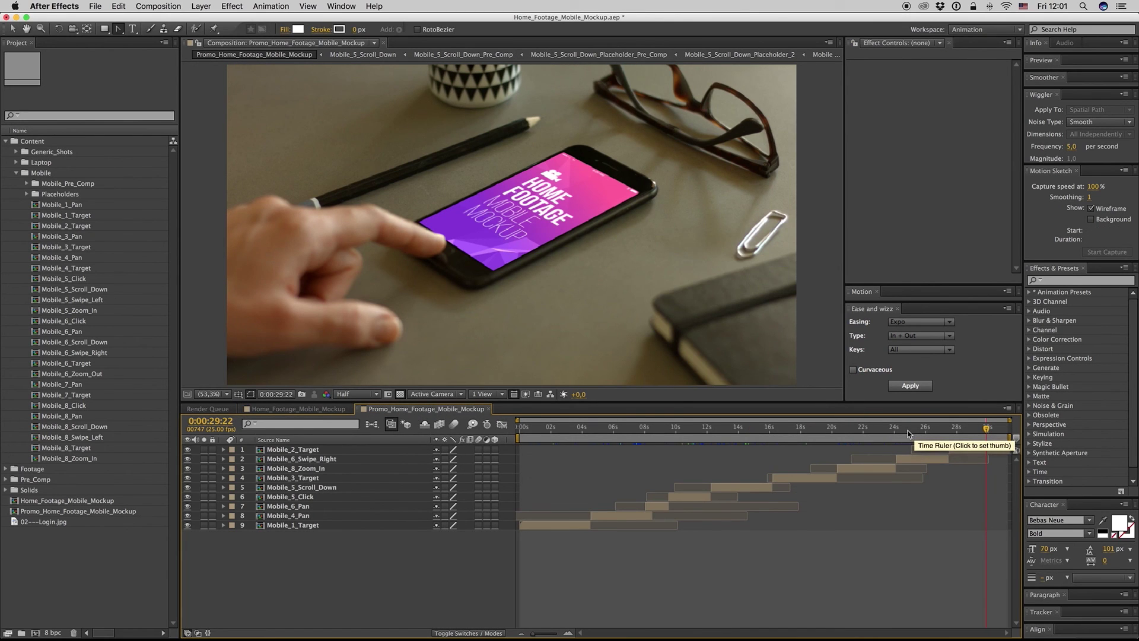
{"action": "left_click", "coordinate": [888, 432]}
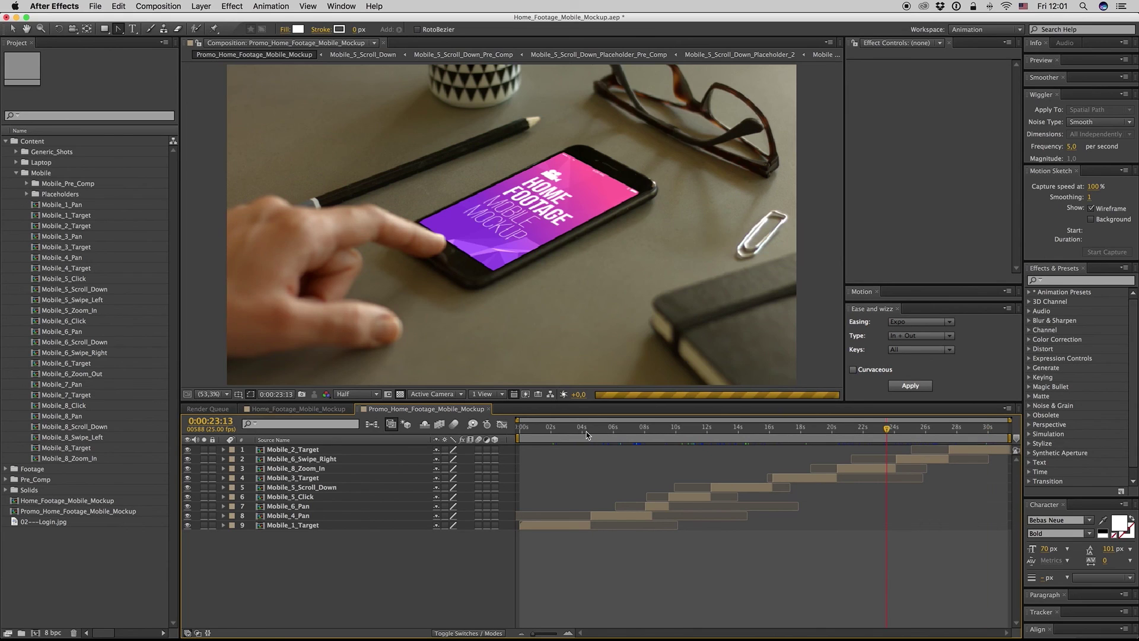
{"action": "left_click", "coordinate": [562, 433]}
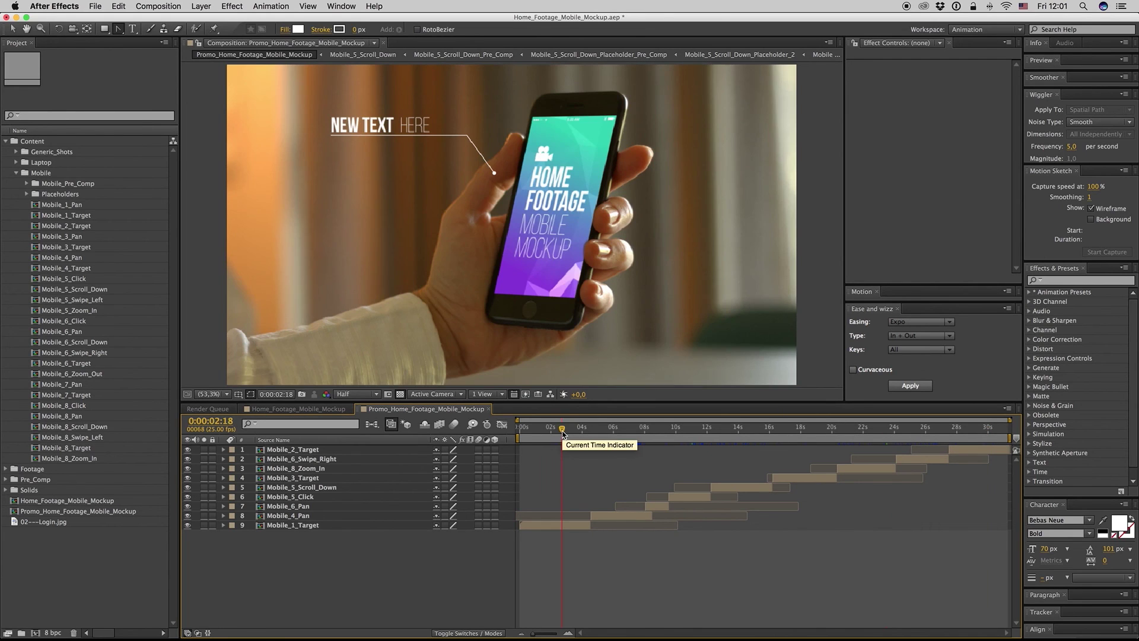